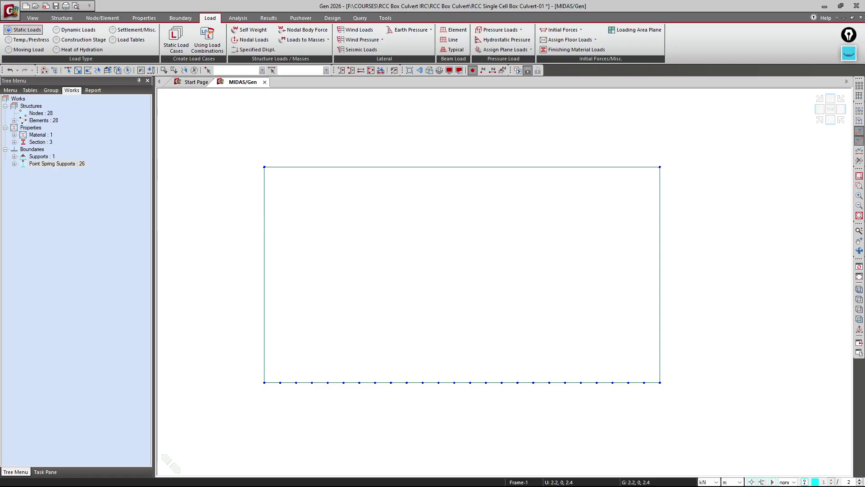
Review the LECTURE-02 notes in OneNote for the road crust, earth pressure and live load surcharge calculations, and return to midas Gen.
key("alt+Tab")
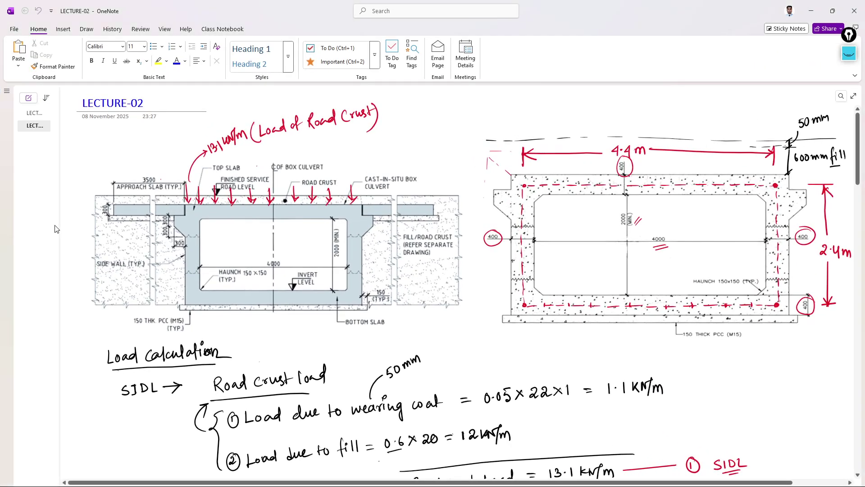
scroll(305, 276, "down", 5)
scroll(305, 276, "up", 3)
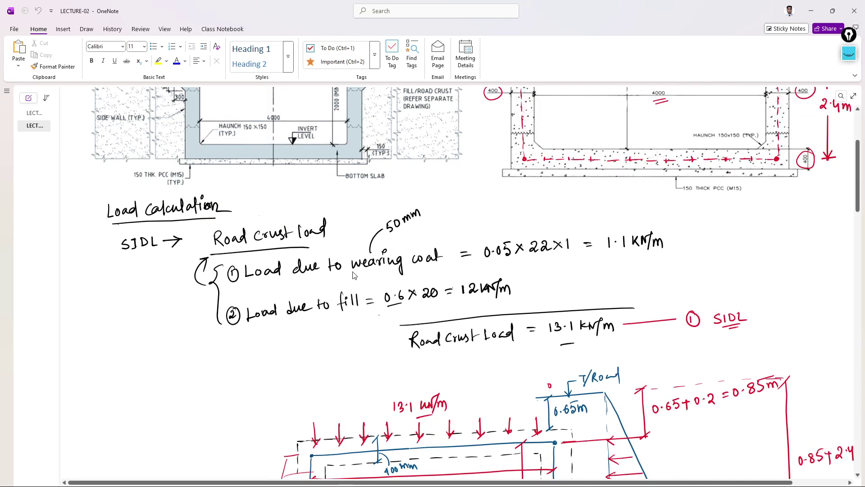
scroll(353, 274, "down", 12)
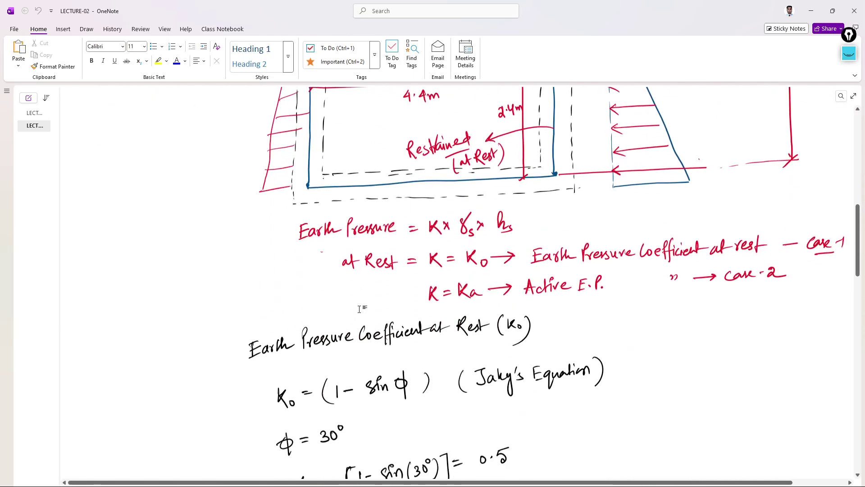
scroll(358, 305, "down", 7)
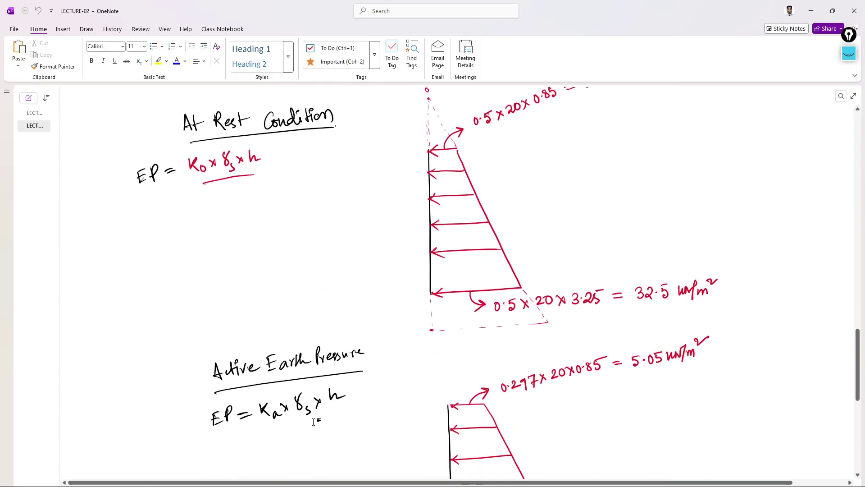
scroll(315, 383, "down", 3)
scroll(315, 383, "down", 3)
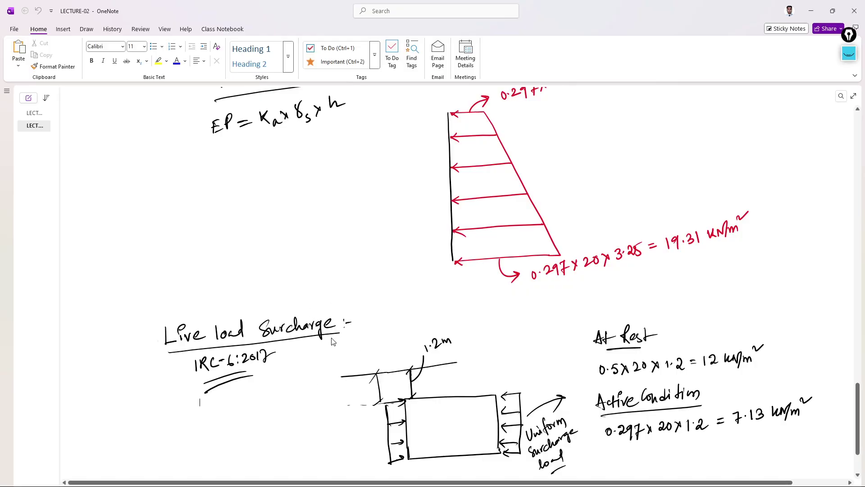
scroll(332, 341, "up", 15)
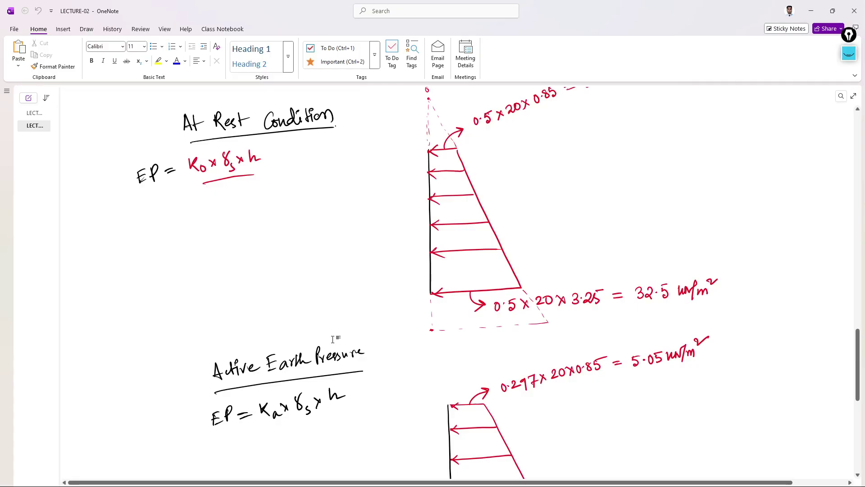
scroll(332, 338, "up", 6)
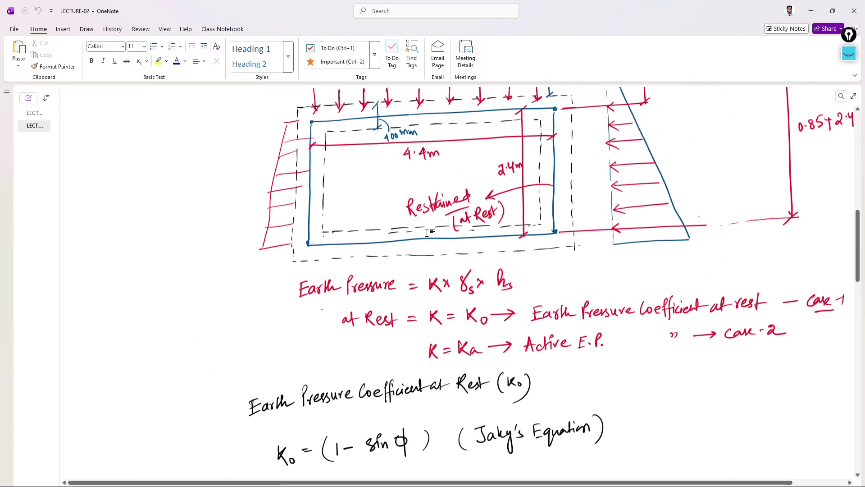
scroll(421, 314, "up", 5)
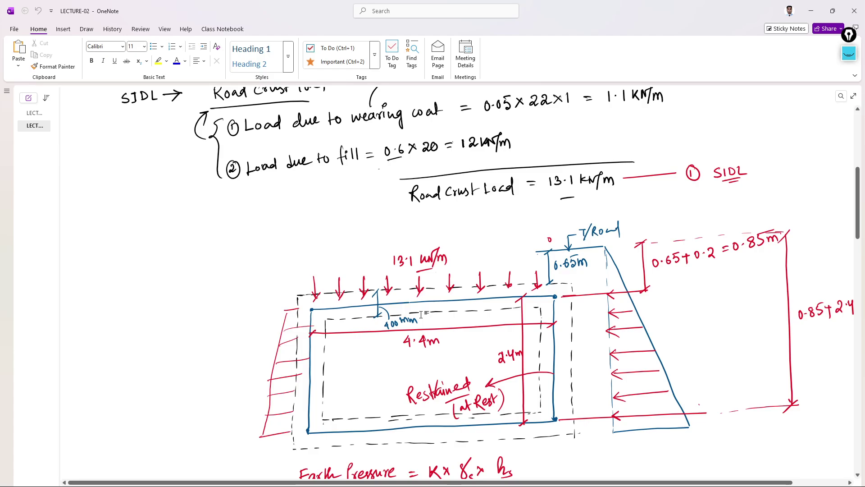
scroll(422, 316, "up", 8)
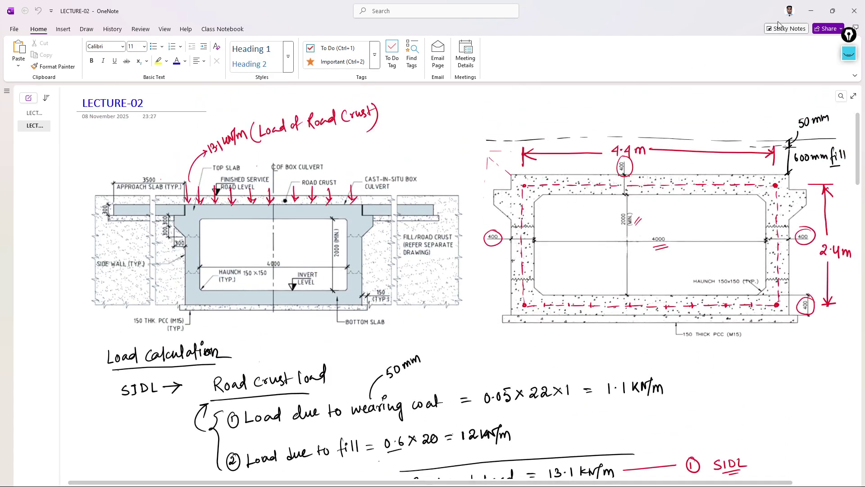
left_click(811, 9)
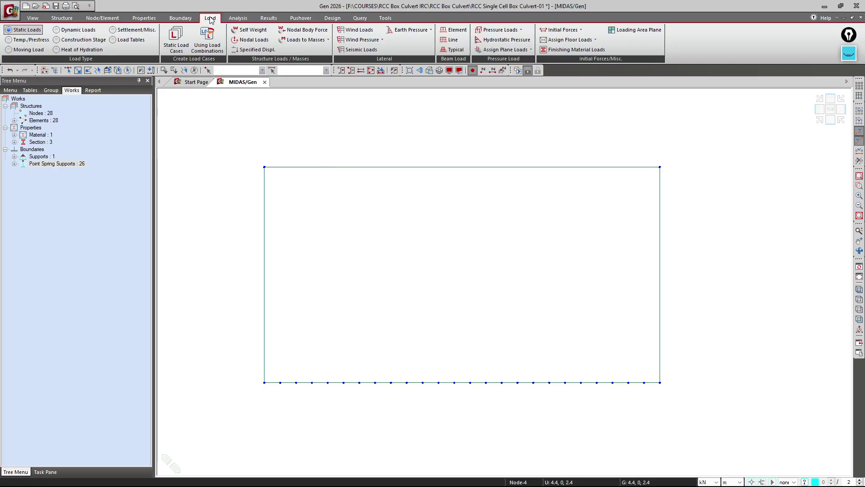
Create static load cases DL and SIDL, both of type Dead Load (D).
left_click(176, 40)
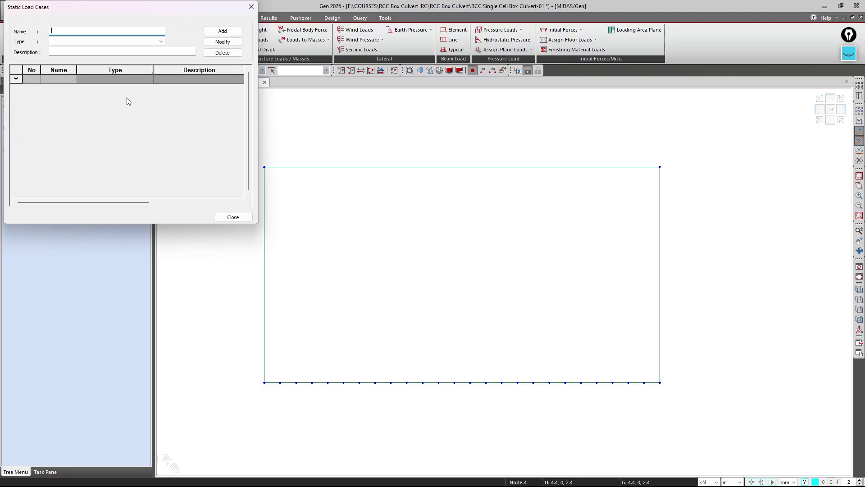
type("DL")
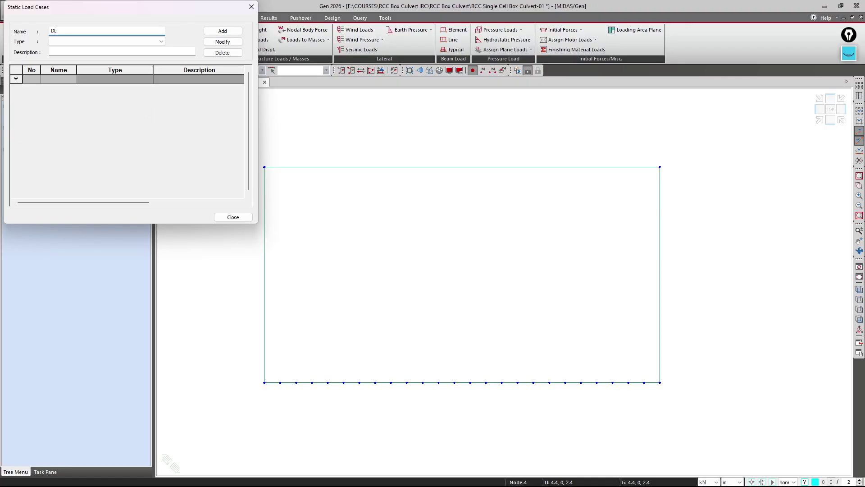
left_click(69, 45)
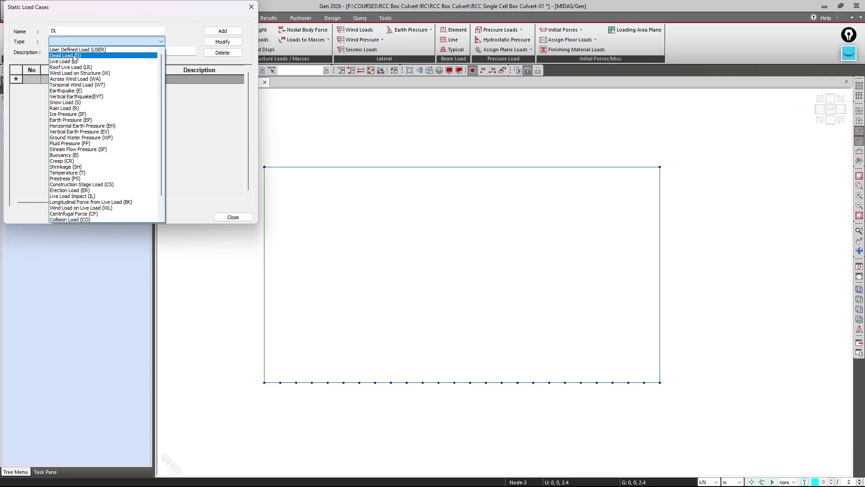
left_click(74, 56)
left_click(222, 31)
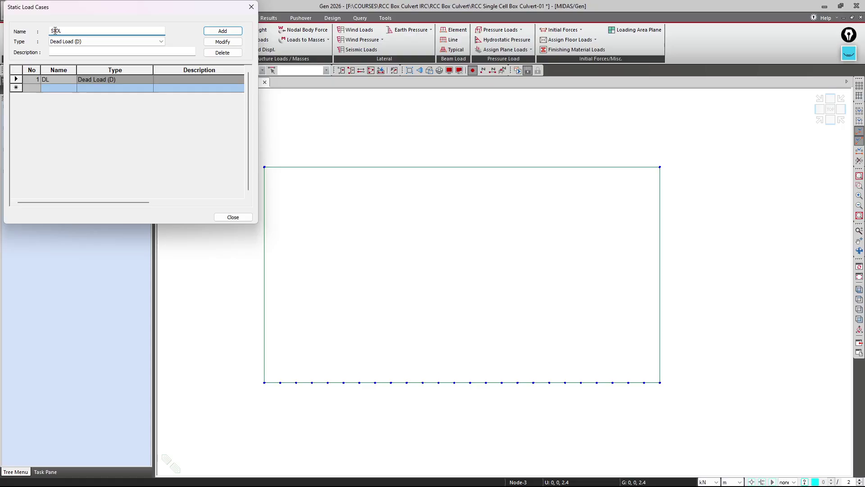
left_click(223, 31)
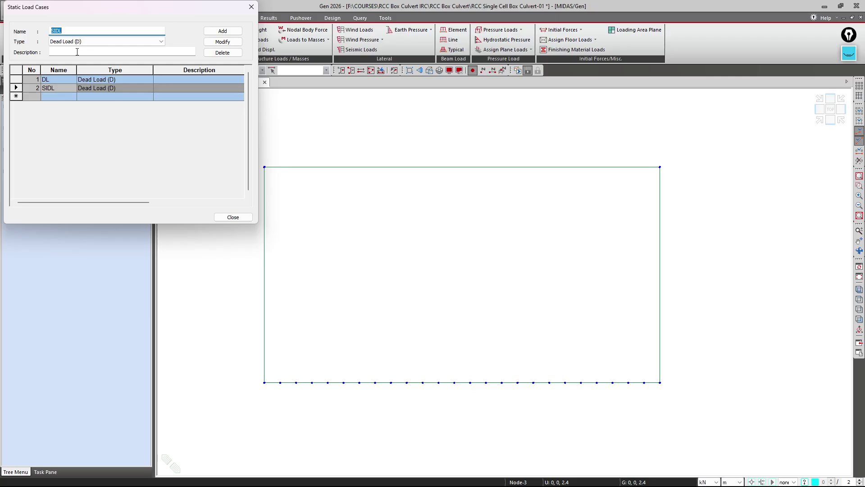
Add static load cases EP-REST and EP-ACTIVE, both of type Earth Pressure (EP).
type("EP-REST")
left_click(97, 43)
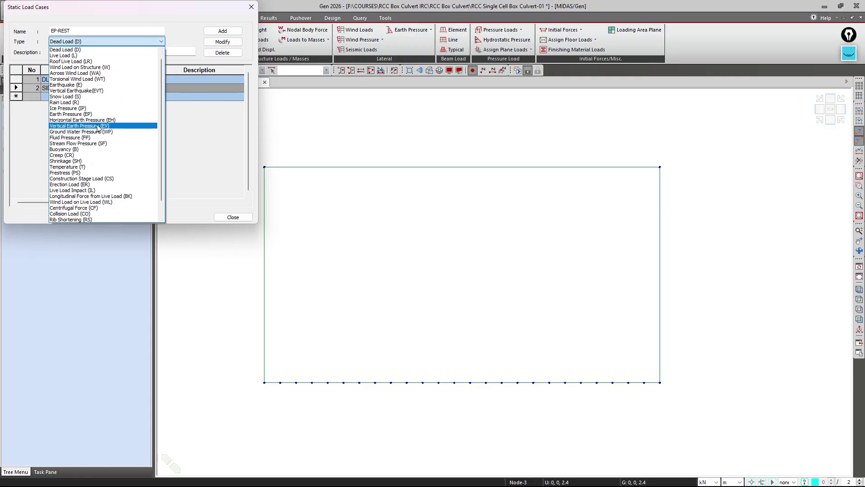
left_click(84, 114)
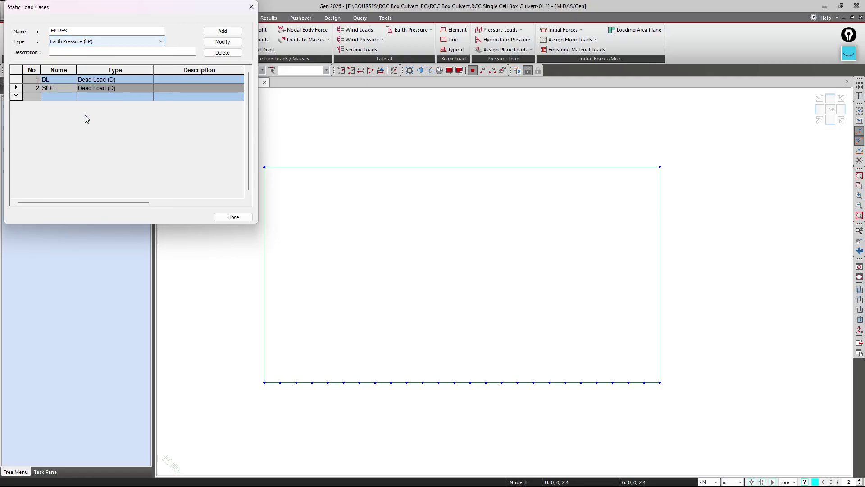
left_click(222, 31)
left_click(73, 31)
key("BackSpace")
key("BackSpace")
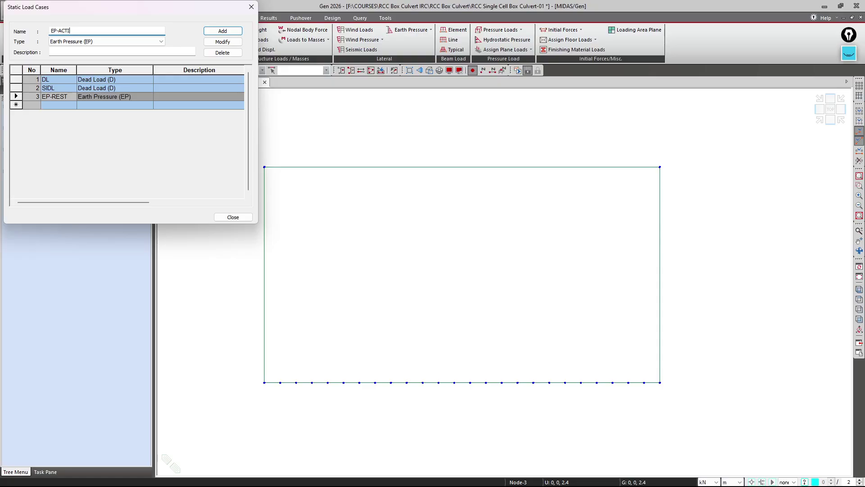
type("ACTIVE")
left_click(223, 31)
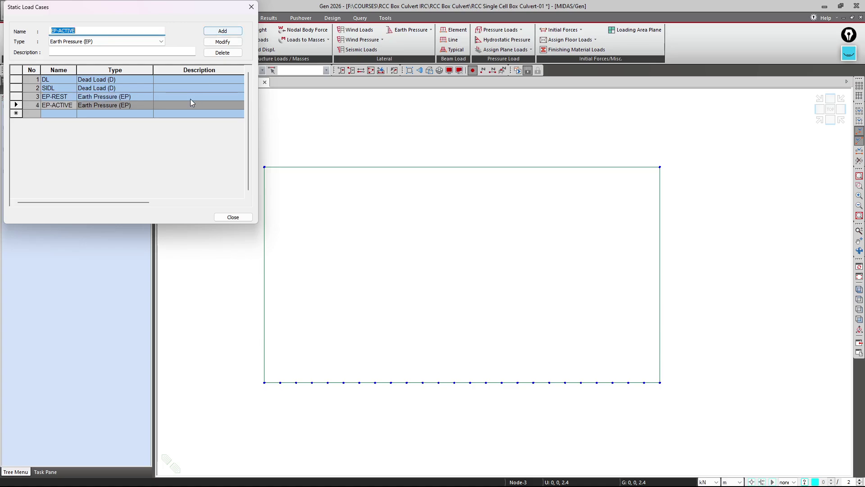
Add a static load case LLS-REST and set its type to User Defined Load (USER).
type("LLS-REST")
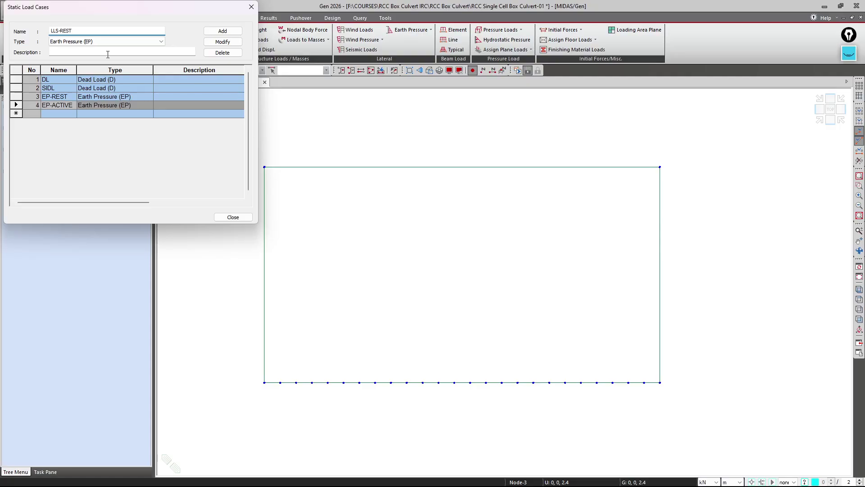
left_click(222, 30)
left_click(79, 32)
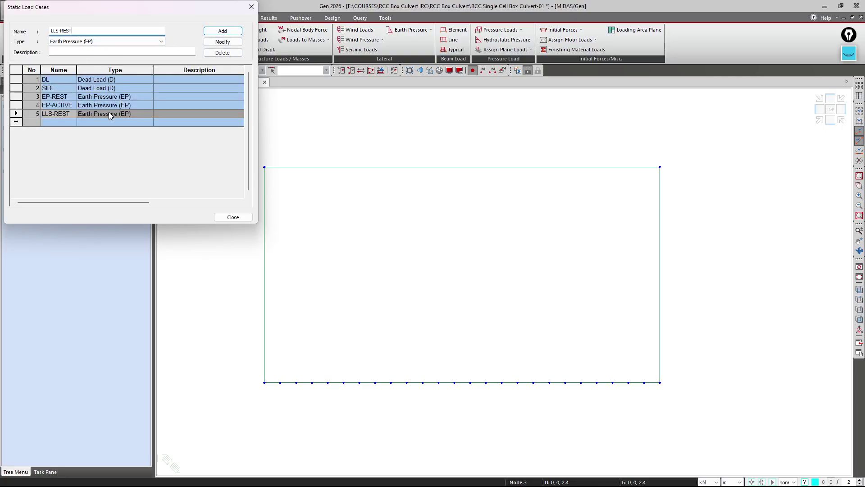
left_click(83, 42)
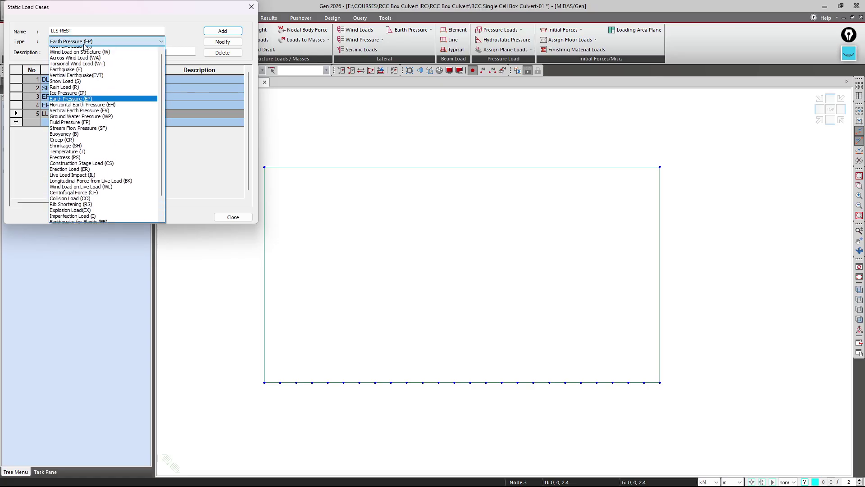
left_click(78, 49)
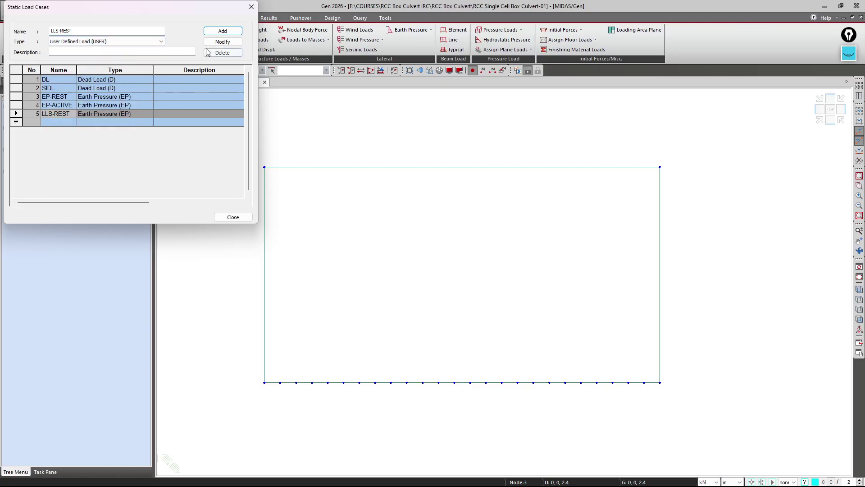
left_click(221, 42)
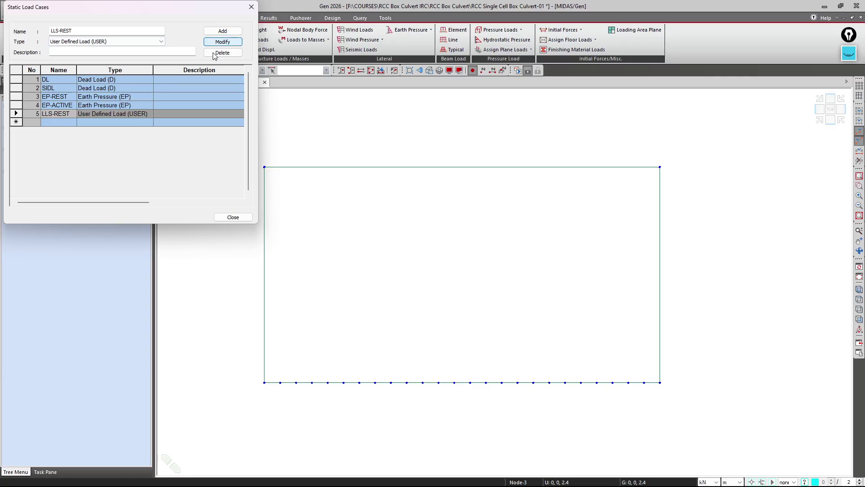
Add a static load case LLS-ACTIVE of type User Defined Load (USER) and finish the load case definitions.
left_click(86, 29)
key("BackSpace")
key("BackSpace")
key("BackSpace")
type("ACTIV")
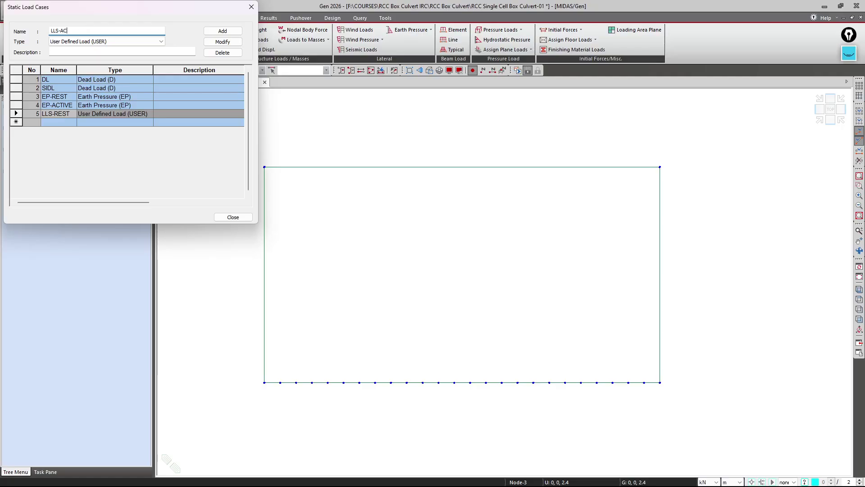
left_click(222, 31)
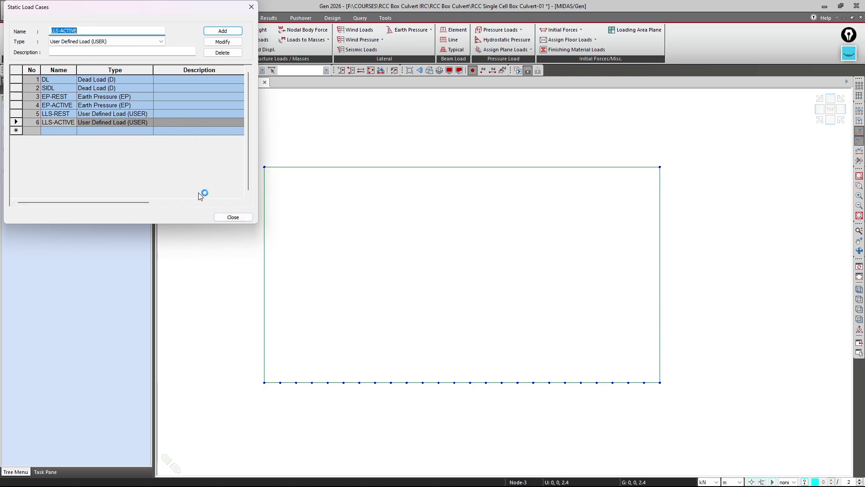
left_click(233, 217)
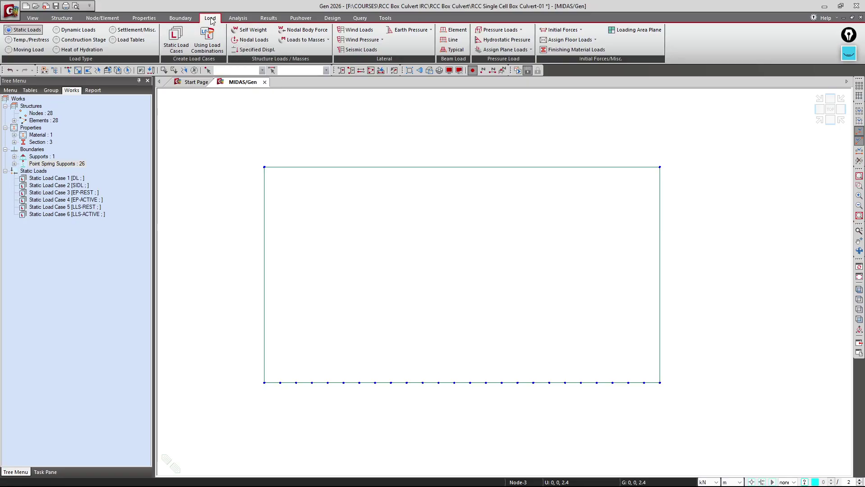
Assign self weight to load case DL with a Z factor of -1.
left_click(250, 30)
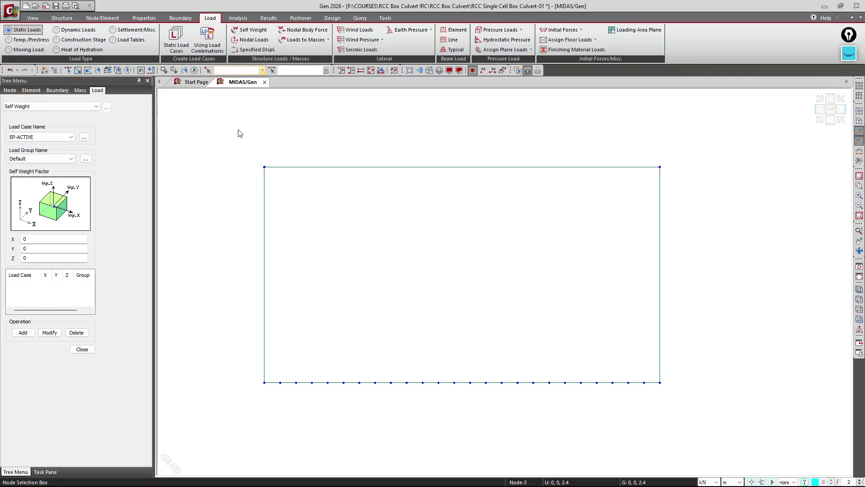
left_click(42, 136)
left_click(38, 145)
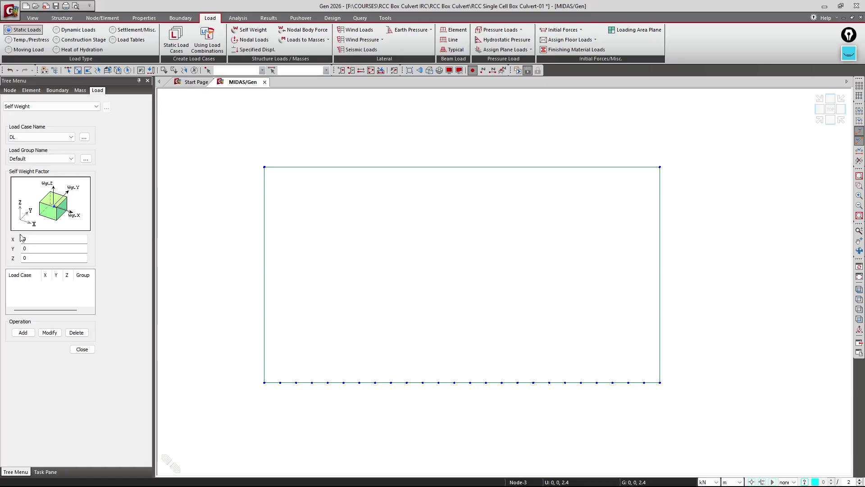
double_click(31, 257)
type("-")
left_click(23, 332)
left_click(82, 349)
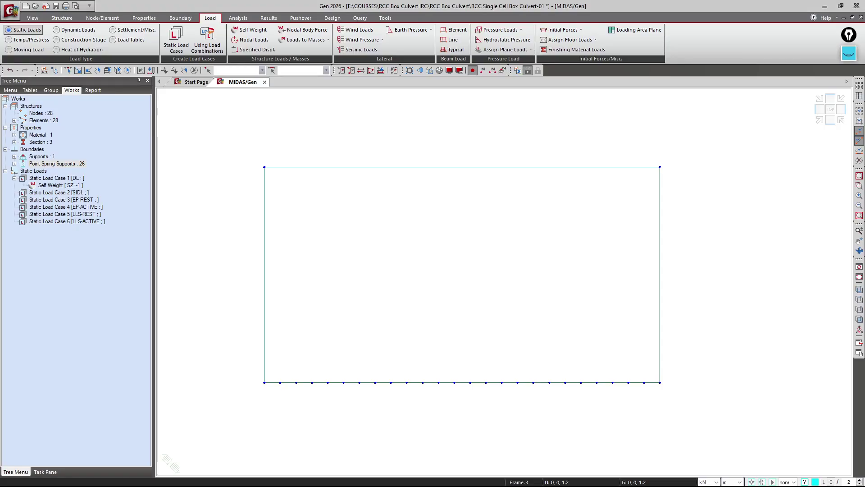
Look up the SIDL road crust load in the OneNote lecture notes and return to midas Gen.
key("alt+Tab")
scroll(422, 264, "down", 3)
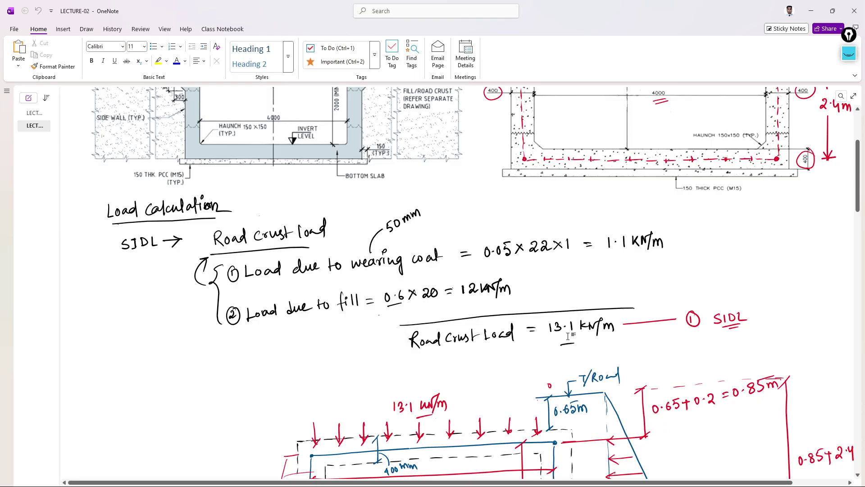
left_click(813, 14)
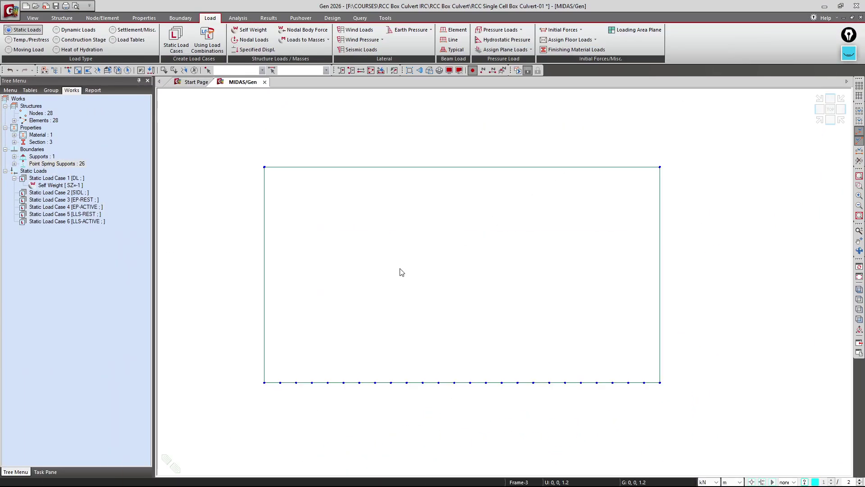
Select the culvert's top slab element and start an element beam load with uniform loads in load case SIDL.
left_click(67, 70)
left_click_drag(522, 149, 459, 217)
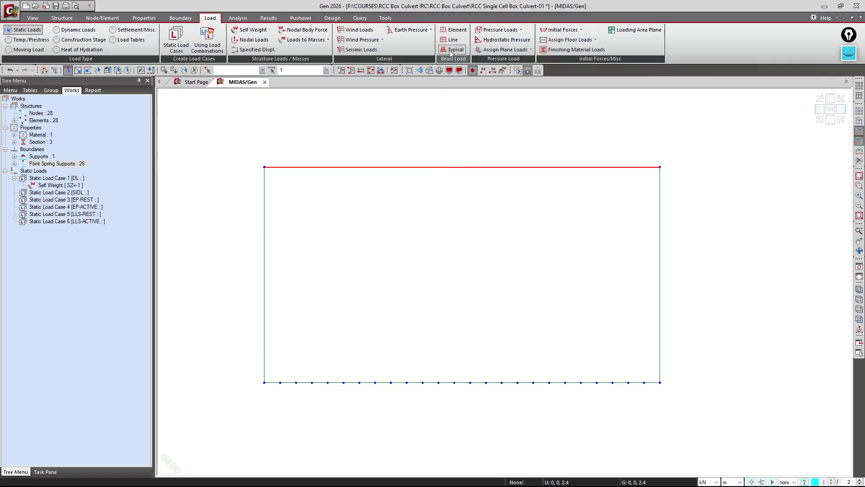
left_click(453, 30)
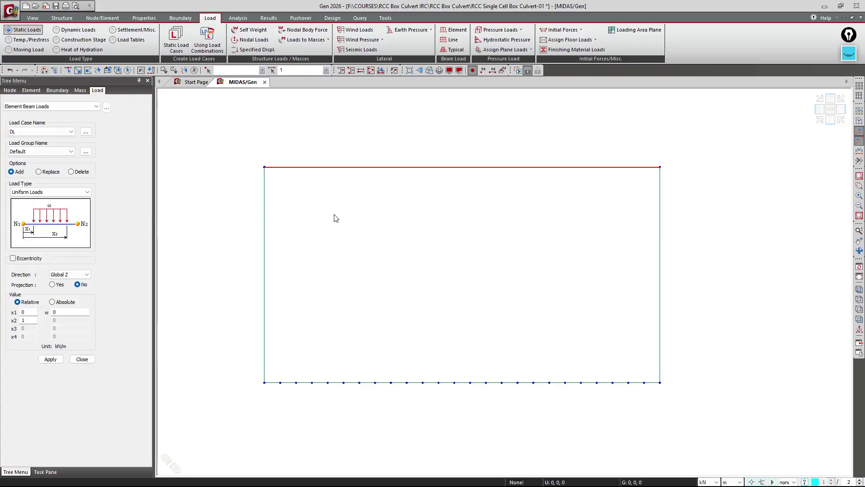
left_click(29, 132)
left_click(29, 145)
left_click(25, 311)
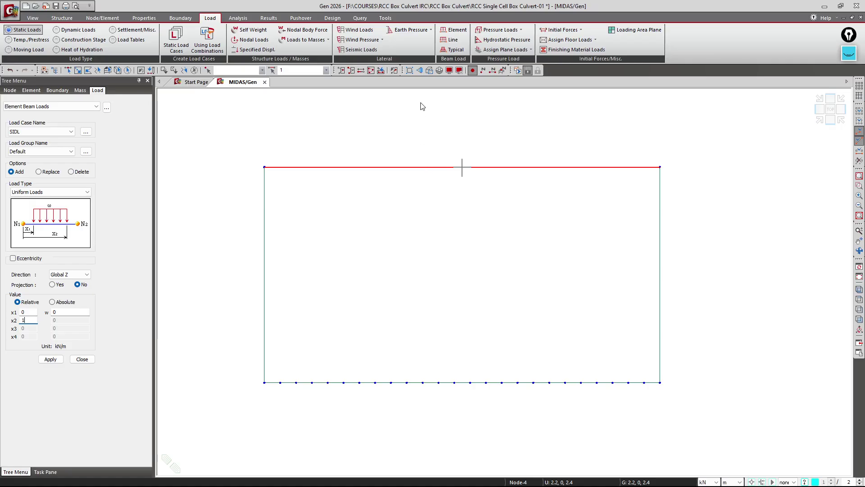
Display the elements' local direction to check the orientation of the slabs and walls, and close the display settings.
left_click(449, 71)
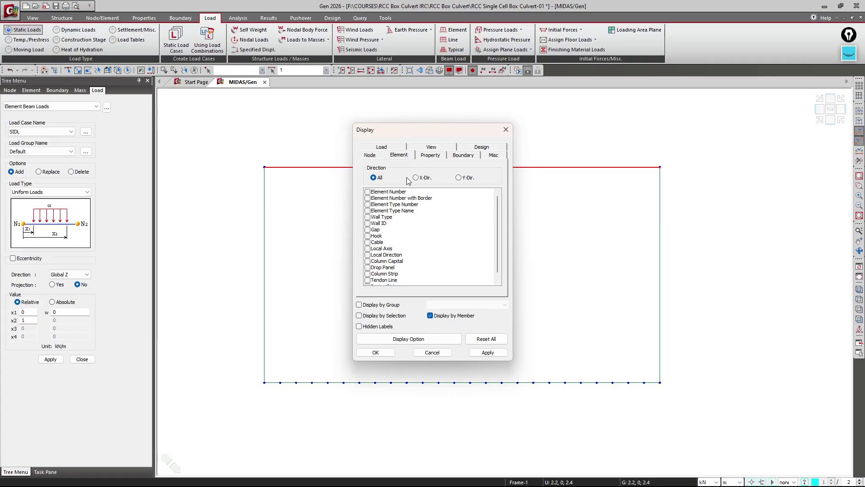
left_click(384, 255)
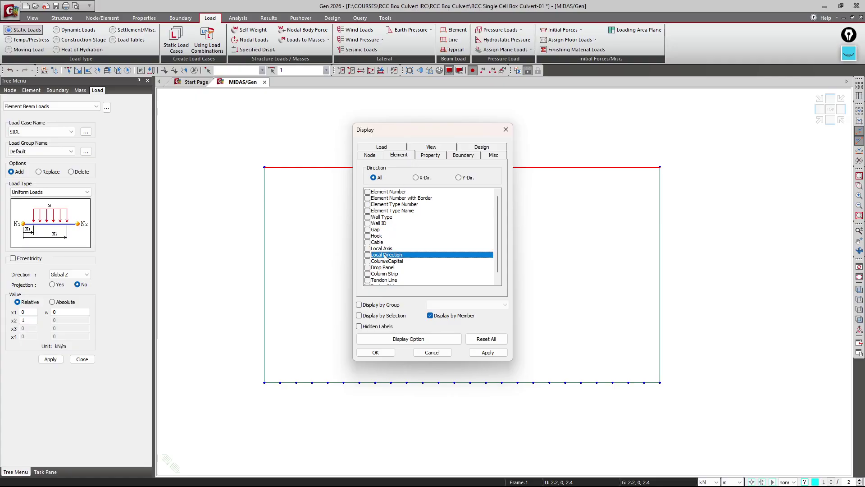
left_click(484, 352)
left_click_drag(422, 130, 762, 177)
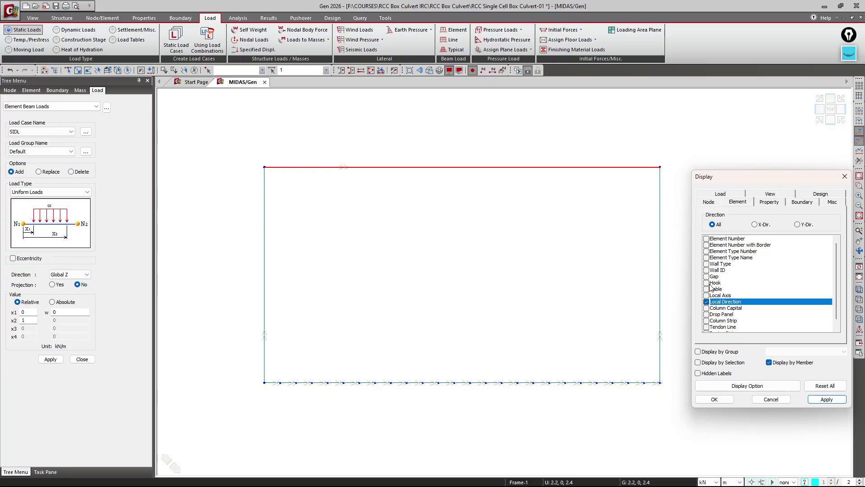
left_click(715, 399)
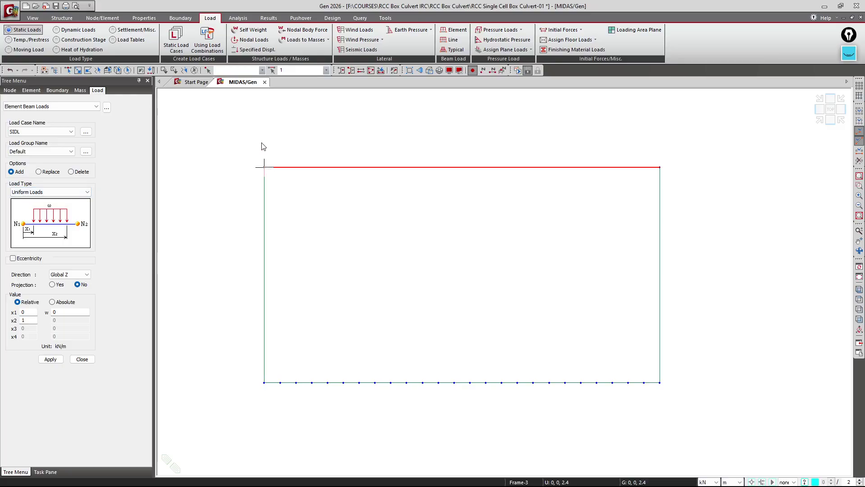
Apply a uniform SIDL beam load of -13.1 kN/m in Global Z along the full top slab.
left_click(645, 171)
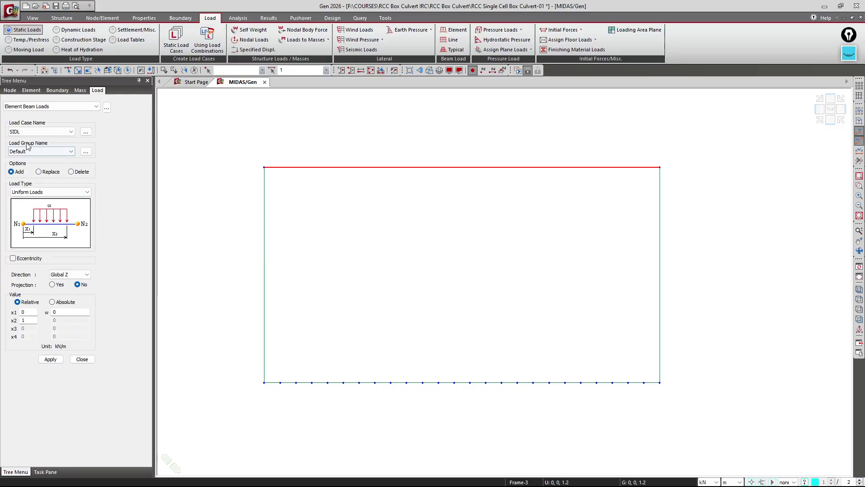
left_click(58, 313)
type("-13.1")
left_click(50, 360)
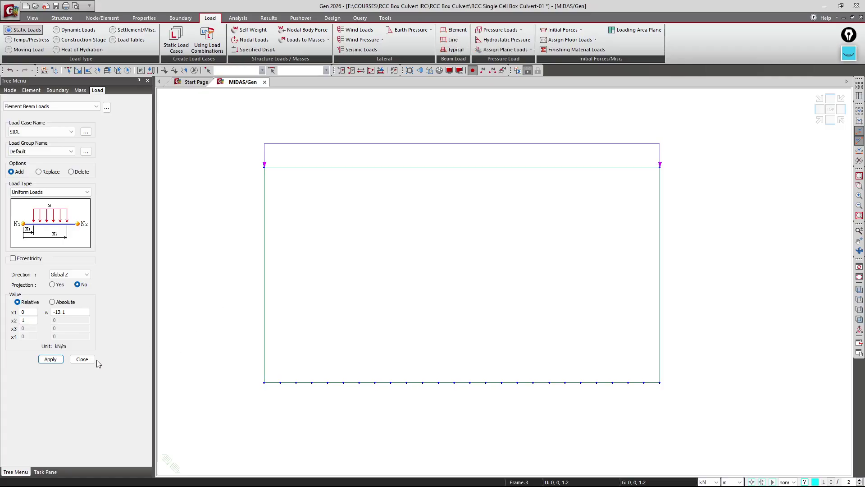
left_click(82, 359)
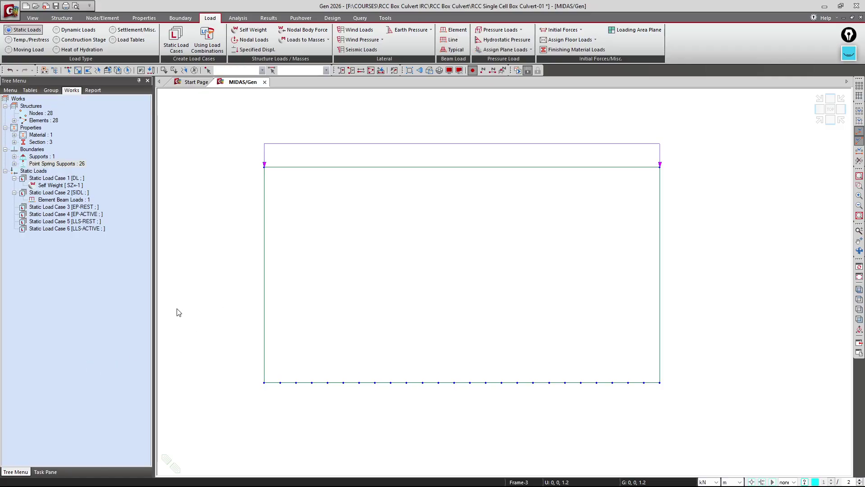
Start a line beam load, look up the at-rest earth pressure values in the OneNote lecture notes, and return to midas Gen.
left_click(452, 39)
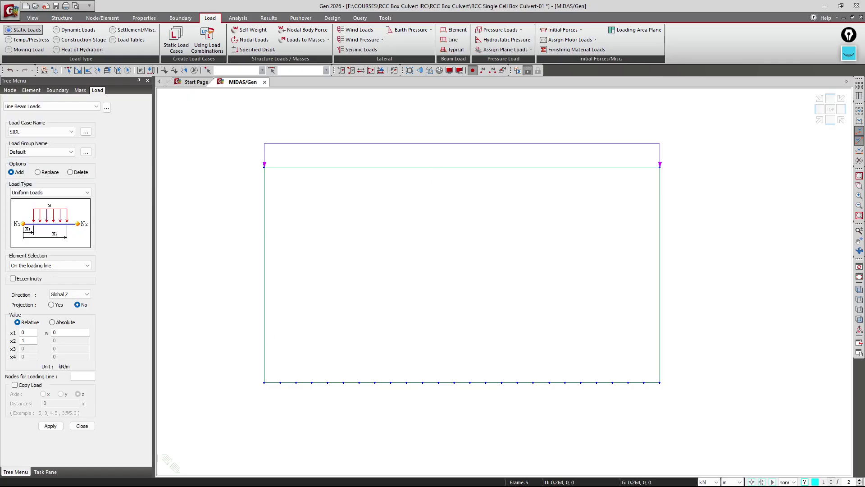
key("alt+Tab")
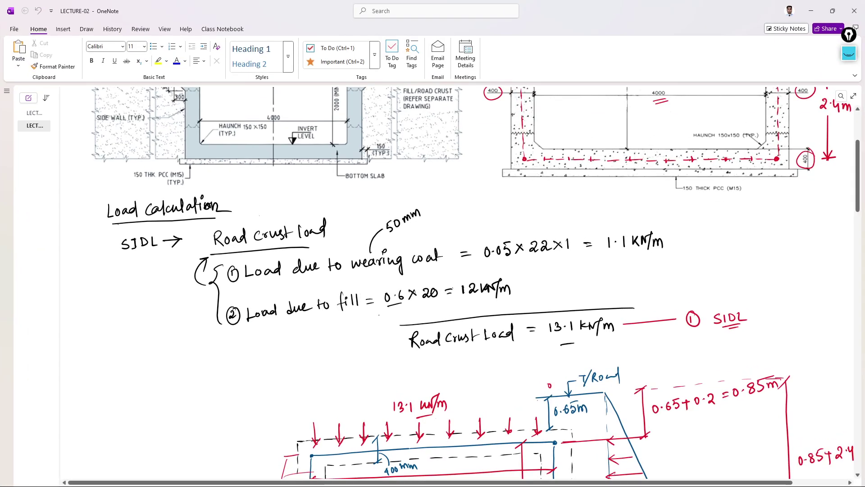
scroll(419, 193, "down", 5)
scroll(418, 193, "down", 15)
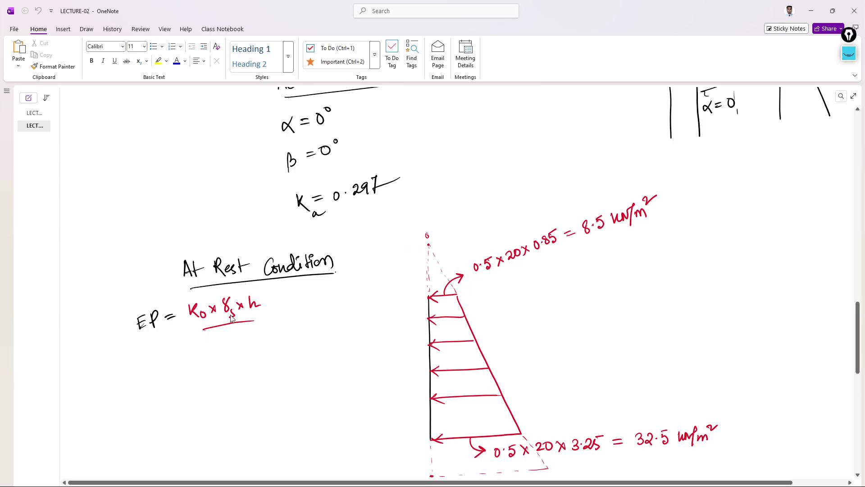
scroll(270, 280, "down", 3)
scroll(269, 274, "up", 3)
scroll(665, 213, "down", 3)
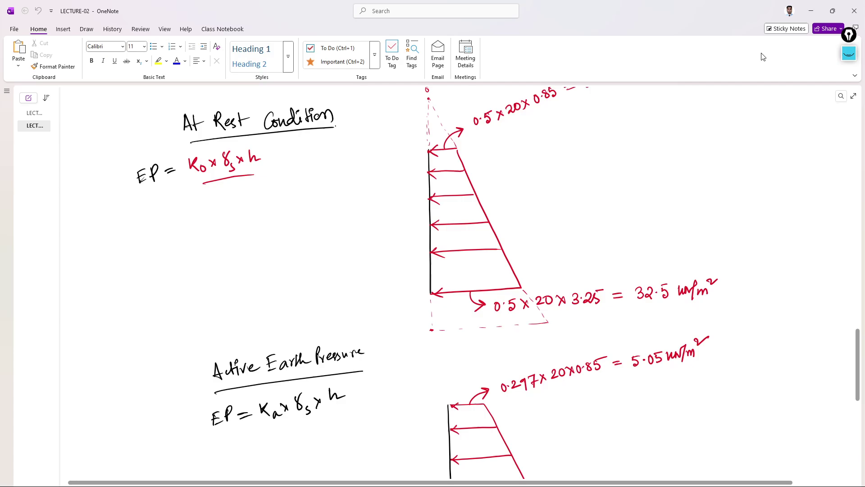
left_click(812, 11)
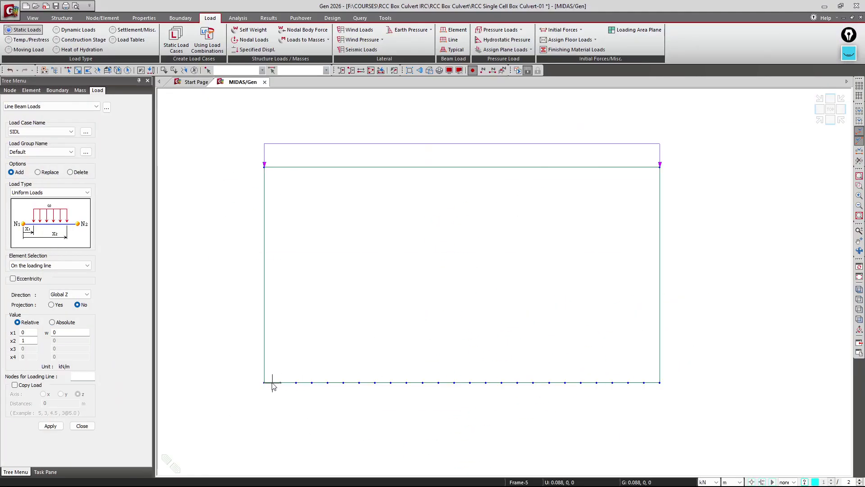
Configure the line beam load for load case EP-REST as Trapezoidal Loads in the Global X direction.
left_click(79, 294)
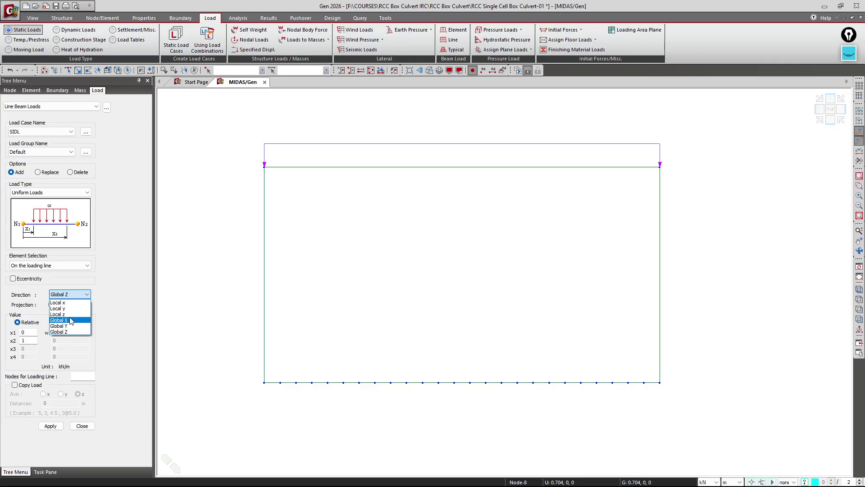
left_click(70, 320)
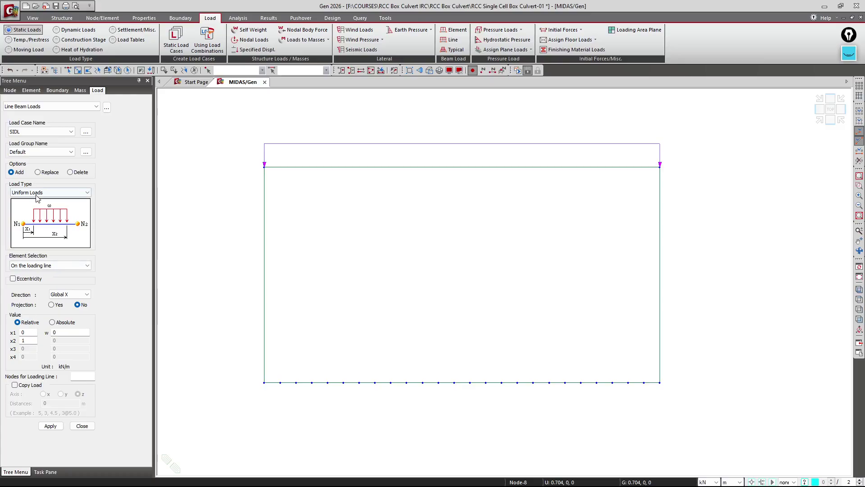
left_click(31, 131)
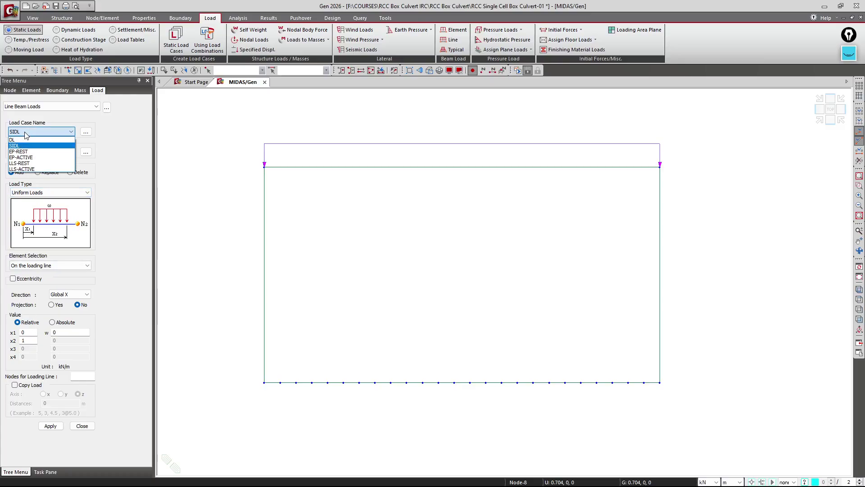
left_click(23, 152)
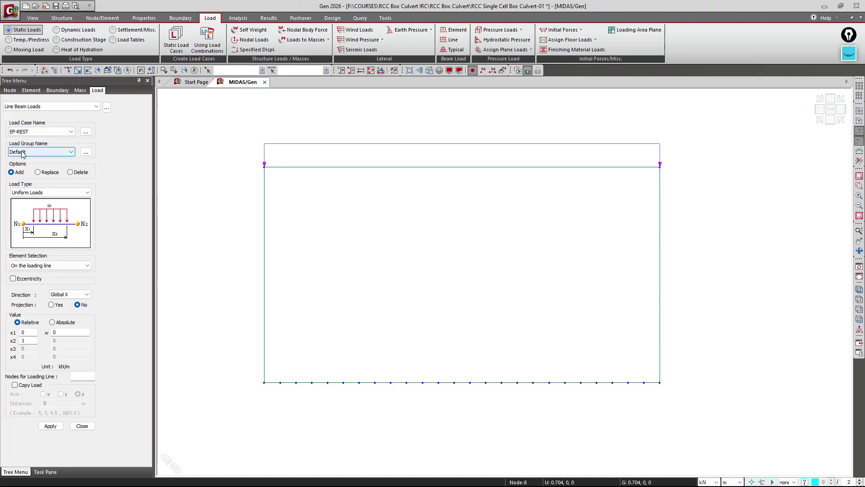
left_click(30, 193)
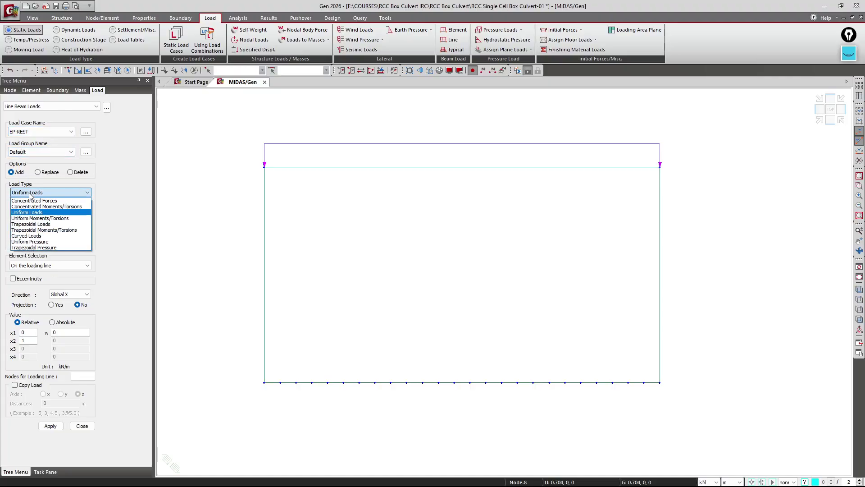
left_click(32, 224)
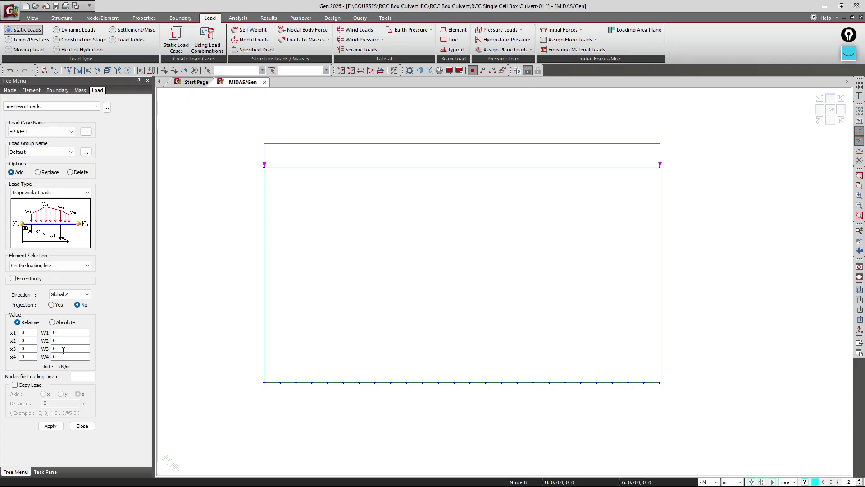
left_click(63, 294)
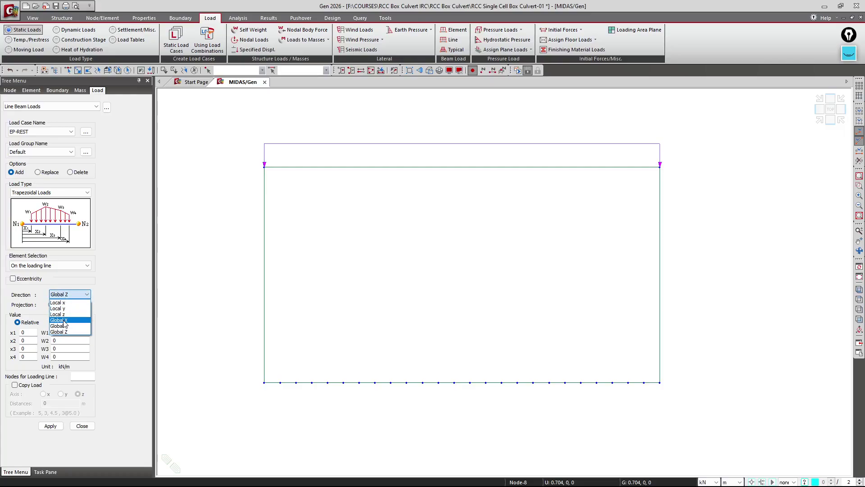
left_click(63, 320)
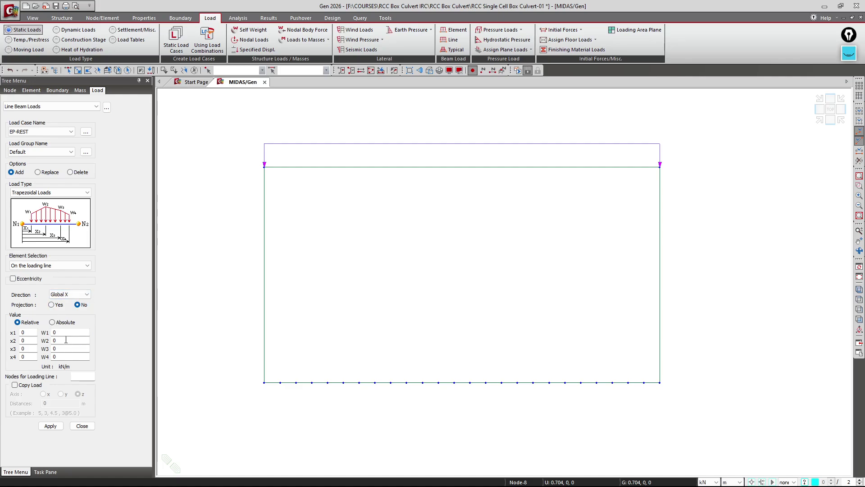
Apply the trapezoidal load to the left wall from top to bottom node, 8.5 kN/m at 0 and 32.5 kN/m at 1.
left_click(28, 333)
left_click(56, 332)
type("8.5")
left_click(59, 339)
key("BackSpace")
key("BackSpace")
type("32")
left_click(85, 377)
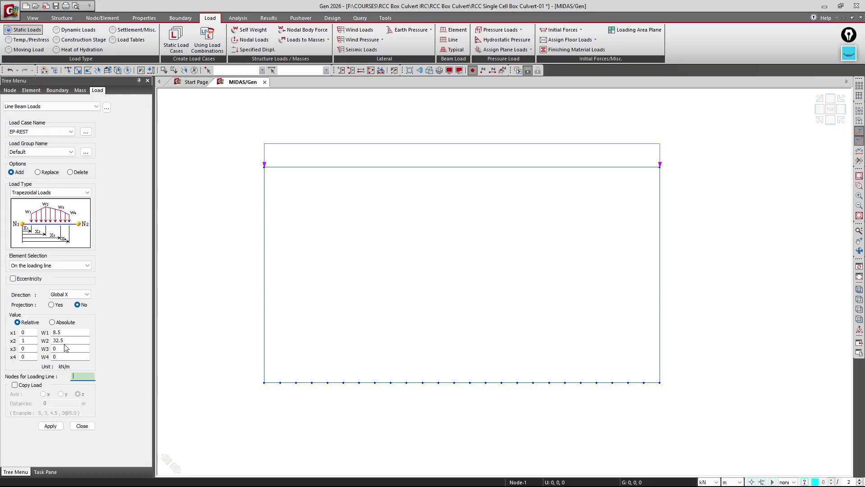
left_click(264, 168)
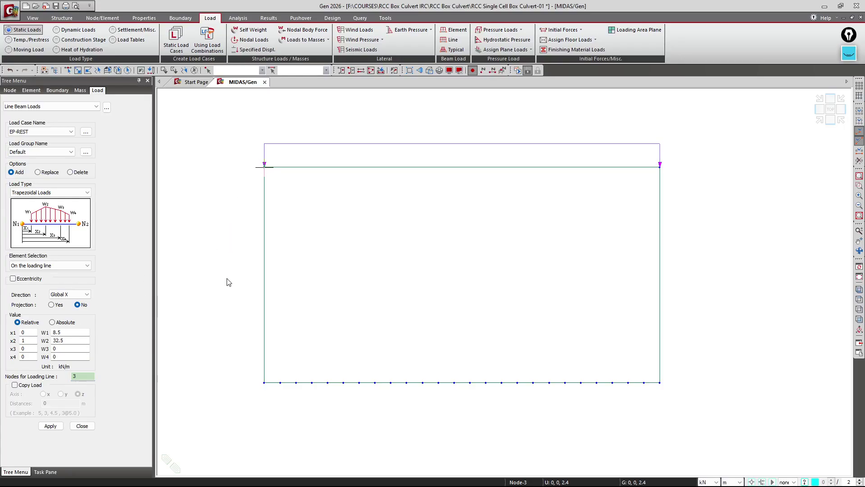
left_click(263, 382)
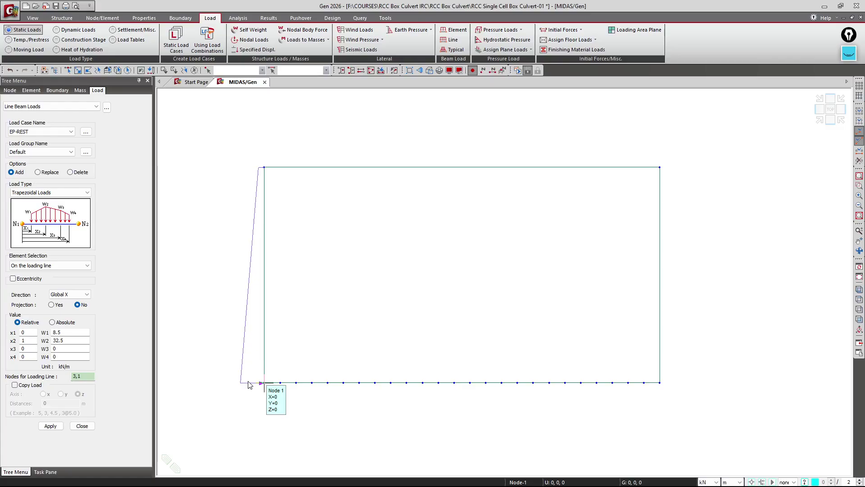
Apply the opposing trapezoidal load to the right wall from top to bottom node, with W1 -8.5 and W2 -32.5 kN/m.
left_click(54, 332)
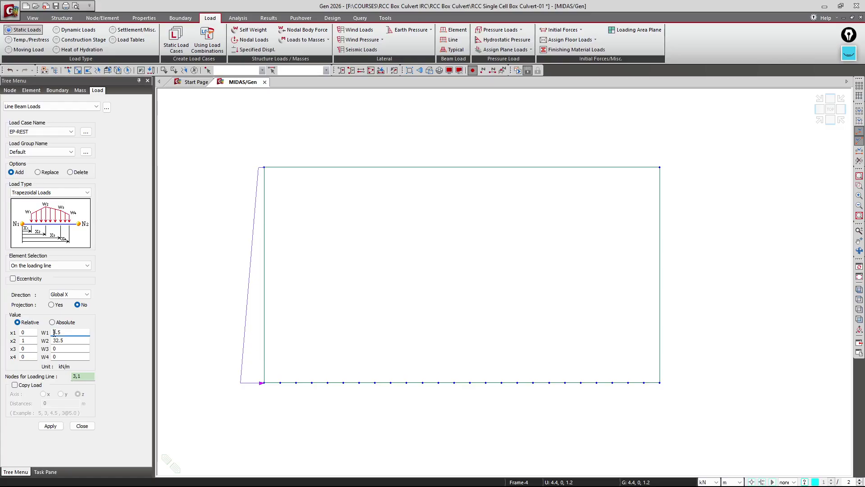
left_click(53, 340)
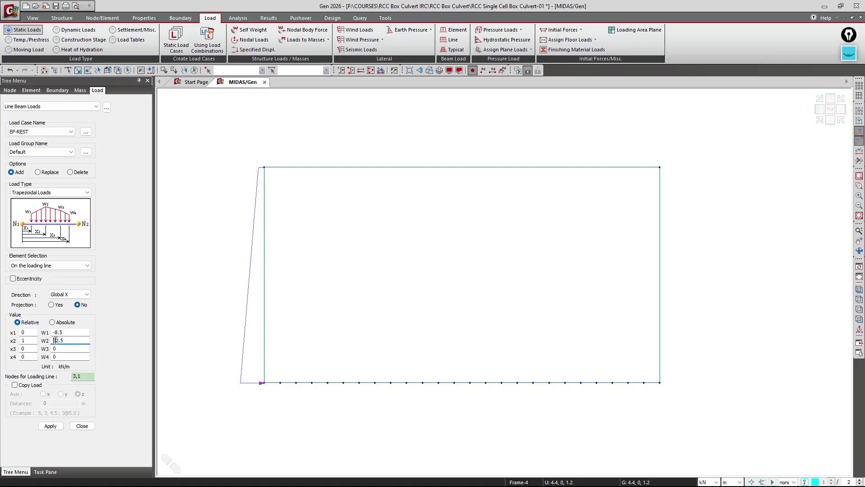
type("-")
left_click(70, 333)
left_click(77, 376)
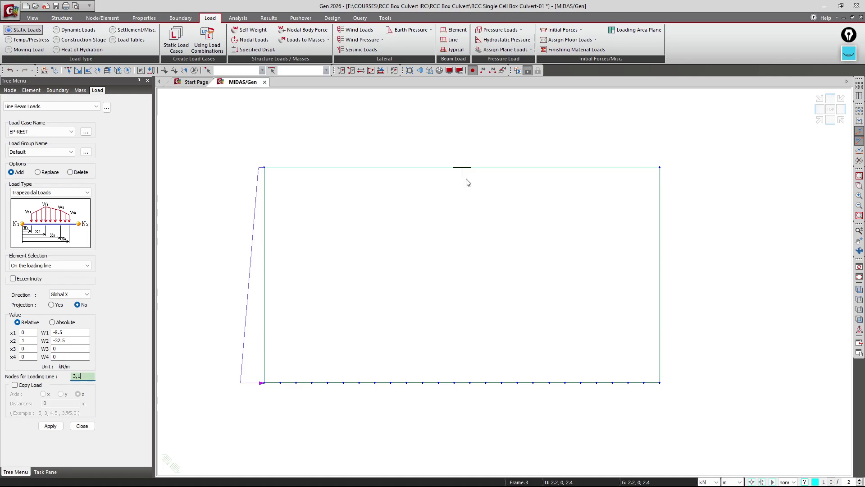
left_click(660, 168)
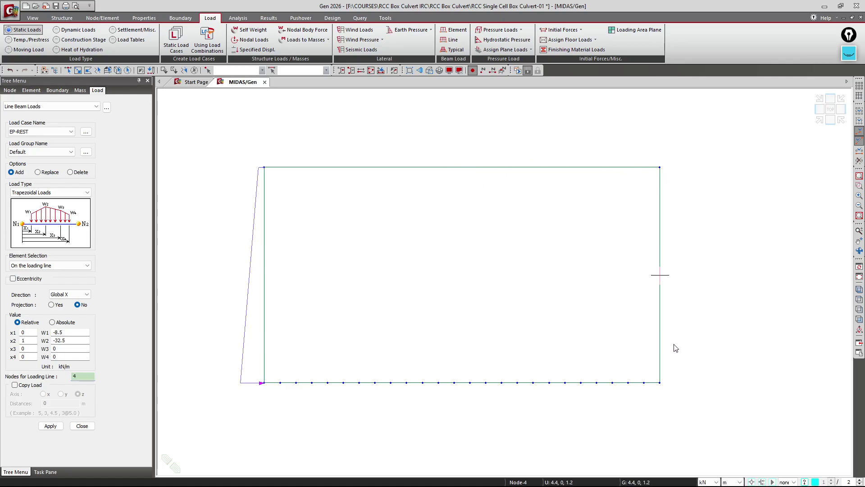
left_click(660, 383)
left_click(661, 383)
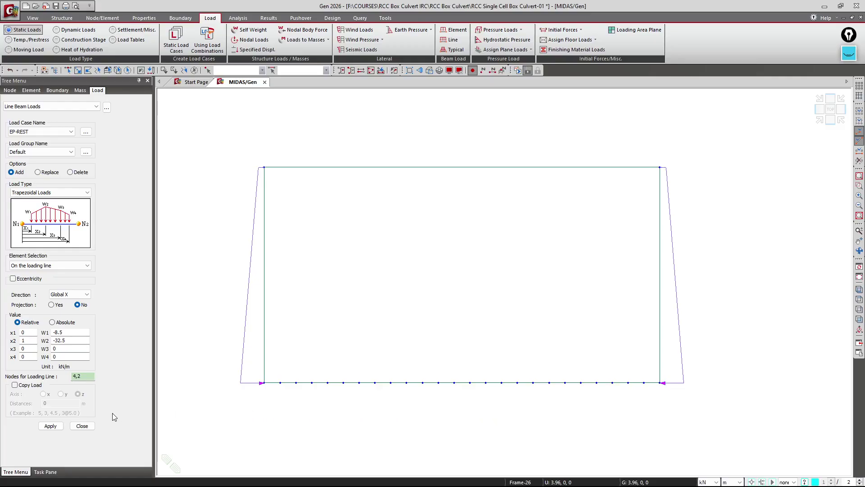
left_click(90, 426)
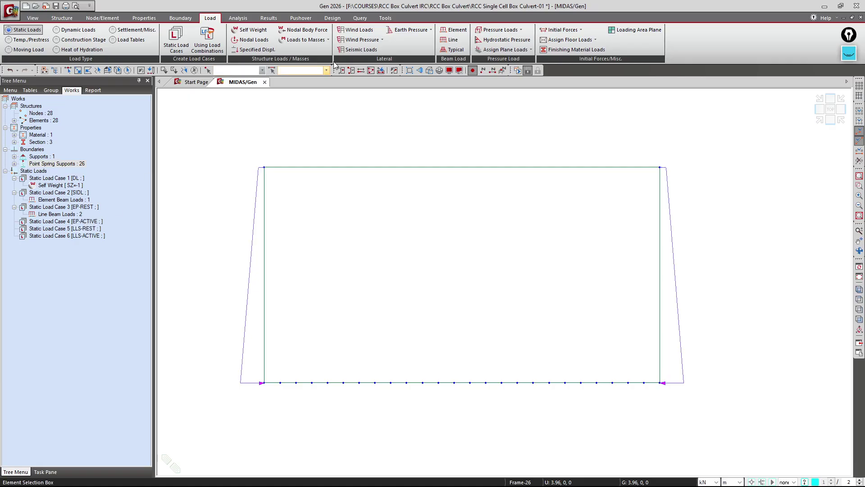
Open the element beam loads, look up the active earth pressure values in the OneNote lecture notes, and return to midas Gen.
left_click(454, 32)
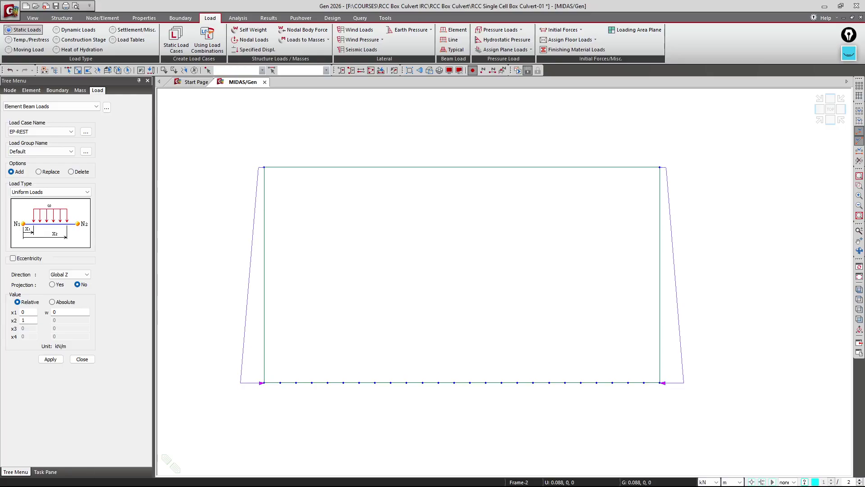
key("alt+Tab")
scroll(431, 189, "down", 5)
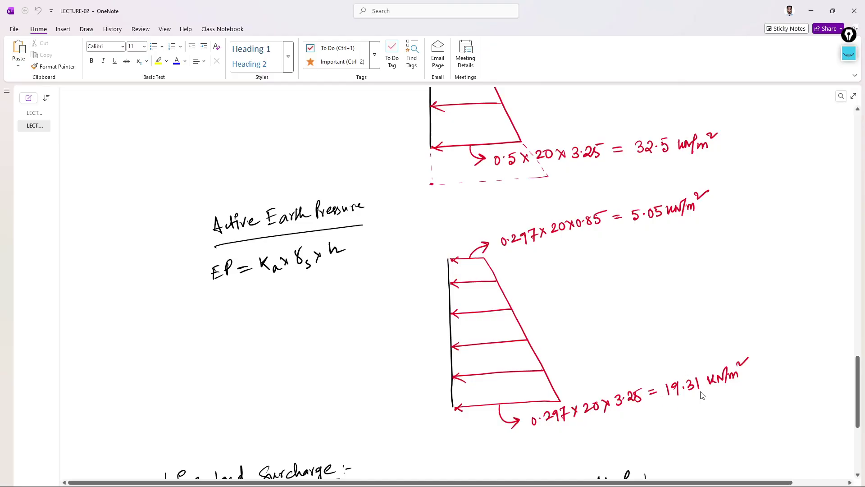
left_click(811, 11)
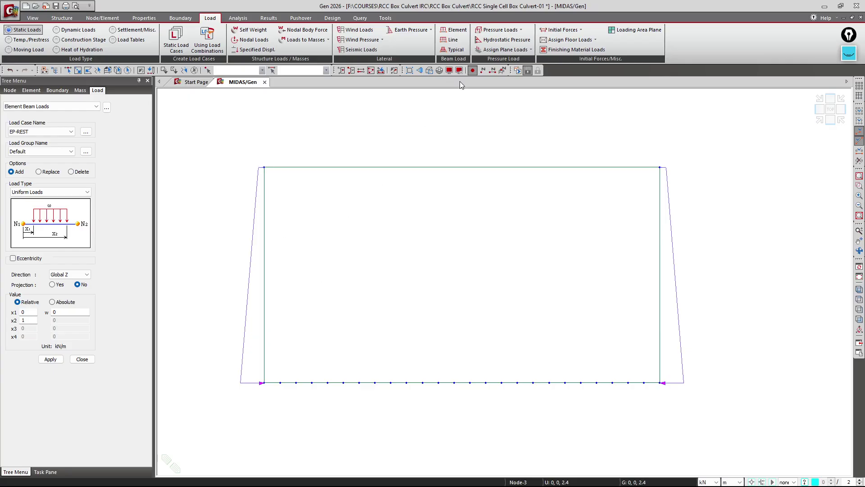
Turn on the Local Direction display for the elements in the model view.
left_click(450, 72)
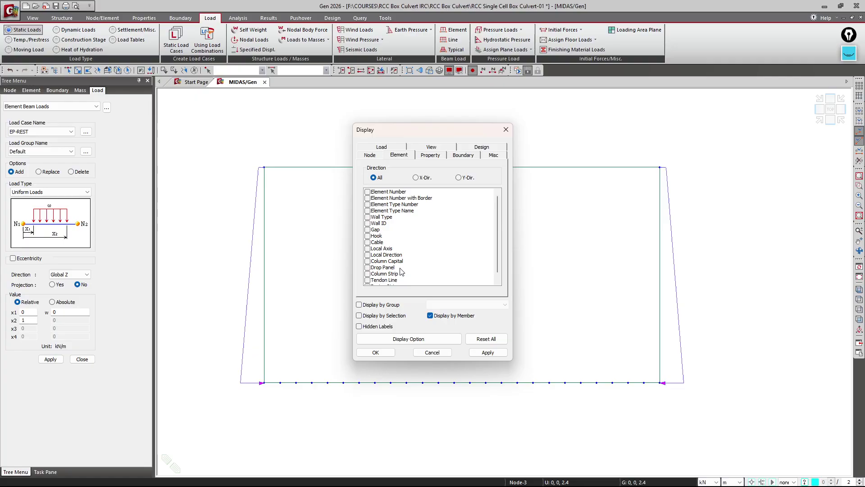
left_click(390, 255)
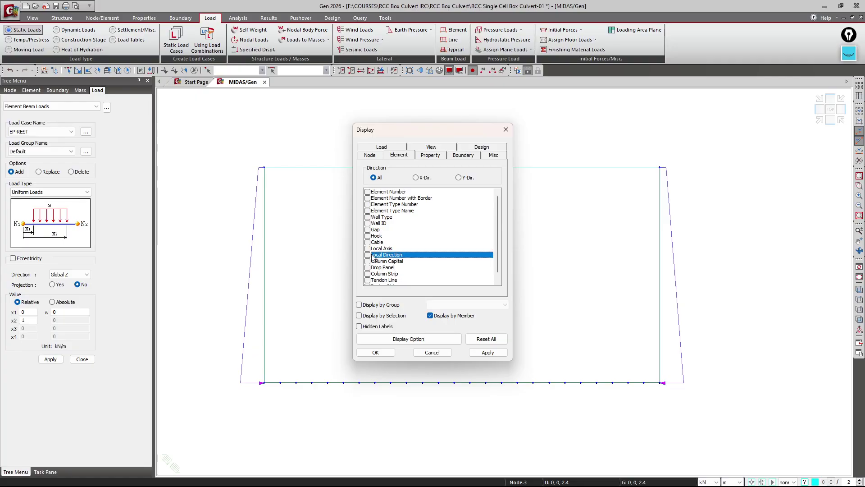
left_click(368, 255)
left_click(488, 352)
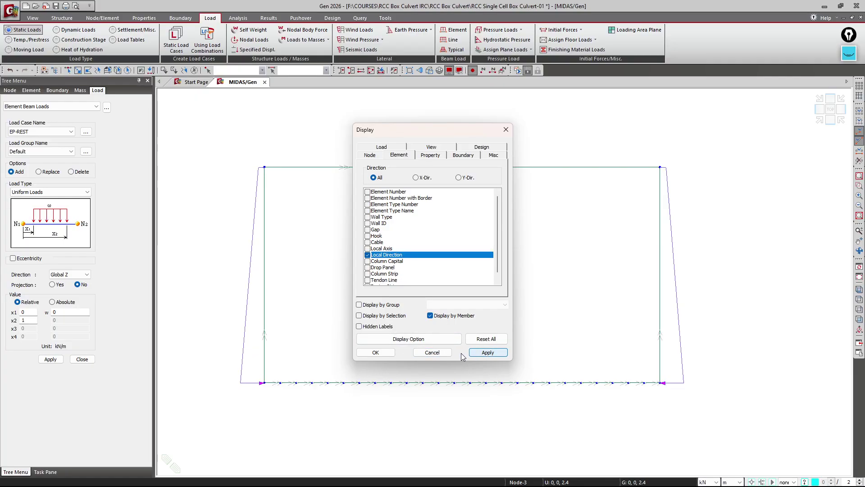
left_click(375, 352)
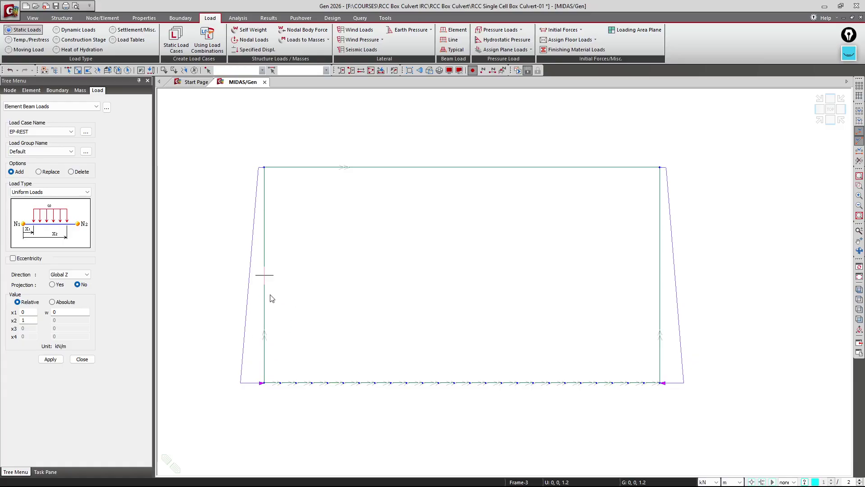
Configure the element beam load for load case EP-ACTIVE as Trapezoidal Loads in the Global X direction.
left_click(32, 133)
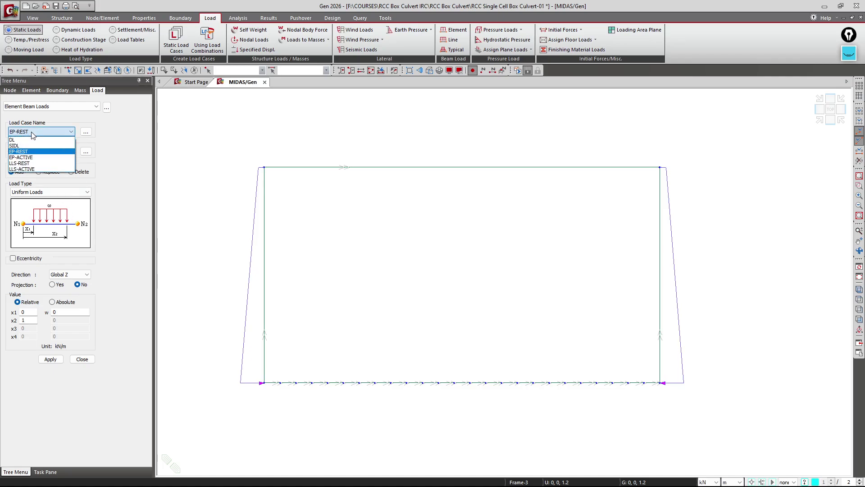
left_click(31, 157)
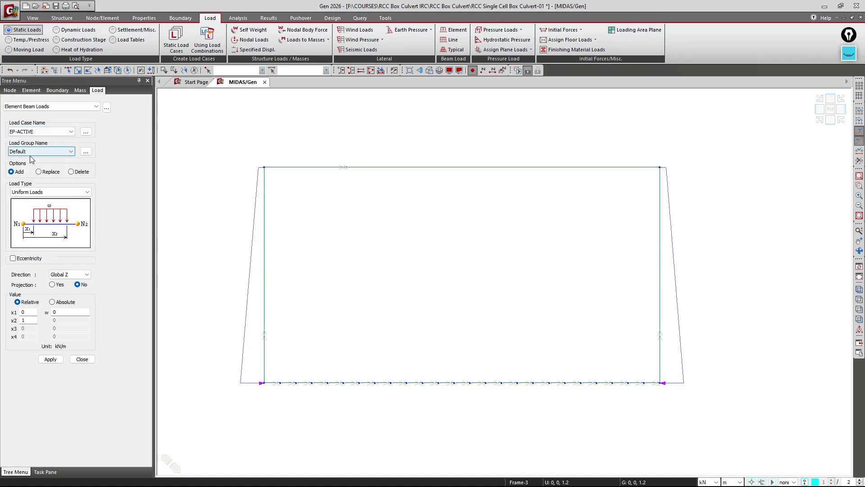
left_click(39, 193)
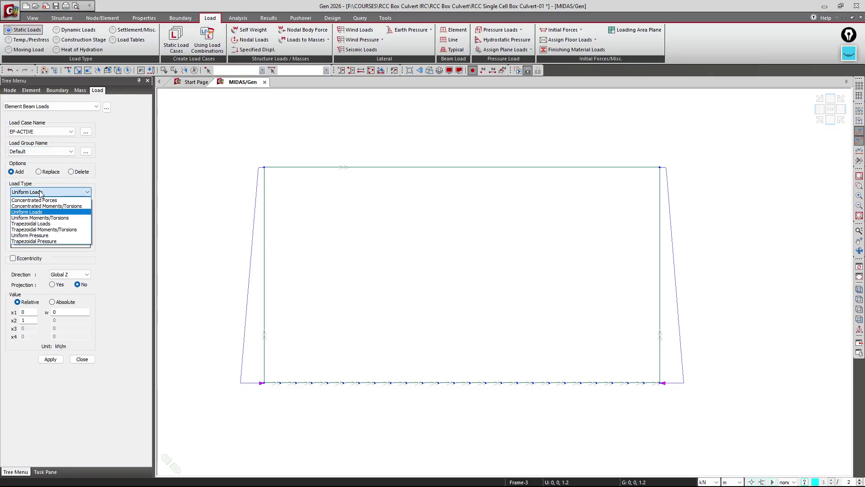
left_click(42, 224)
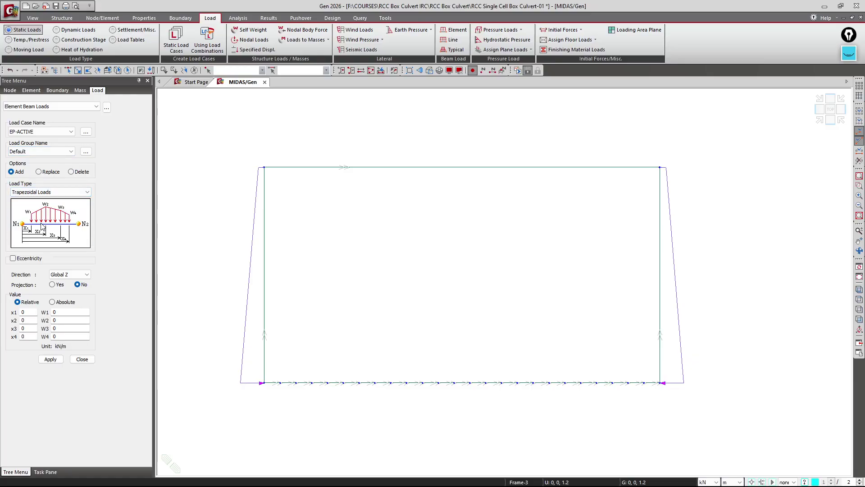
left_click(60, 274)
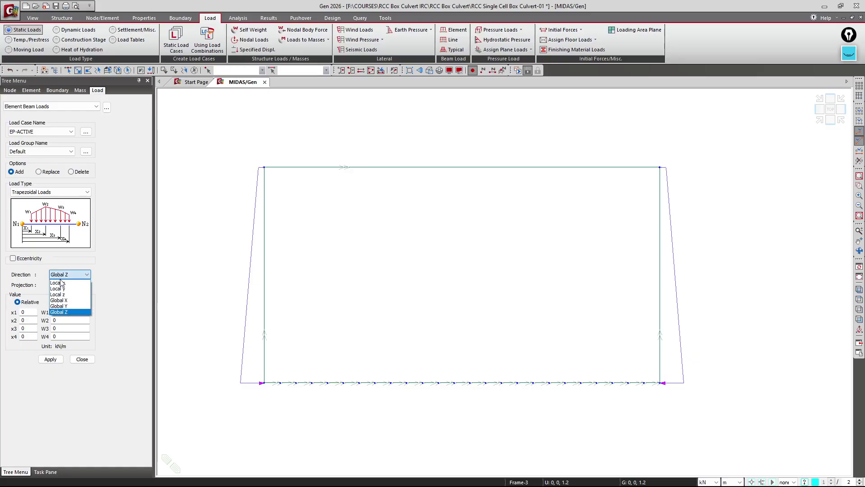
left_click(60, 300)
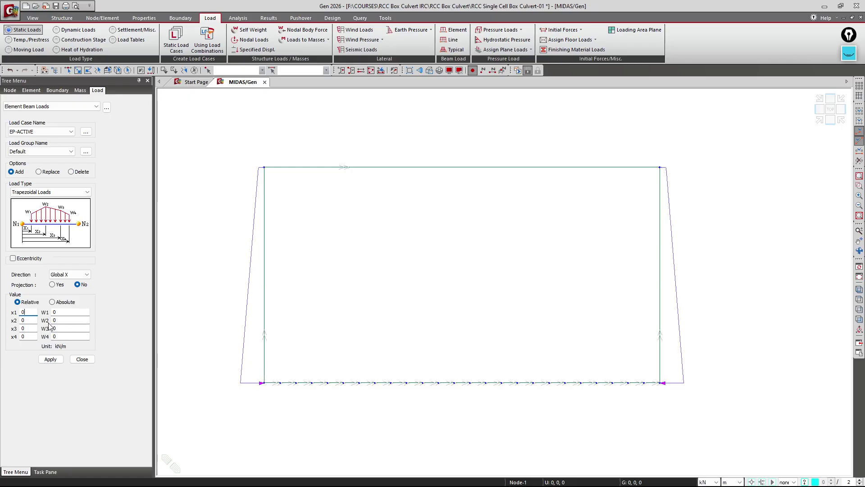
Set x2 to 1, check the active earth pressures in the OneNote notes, and enter W1 19.31 and W2 5.05 kN/m.
left_click(25, 321)
double_click(24, 320)
type("1")
left_click(59, 312)
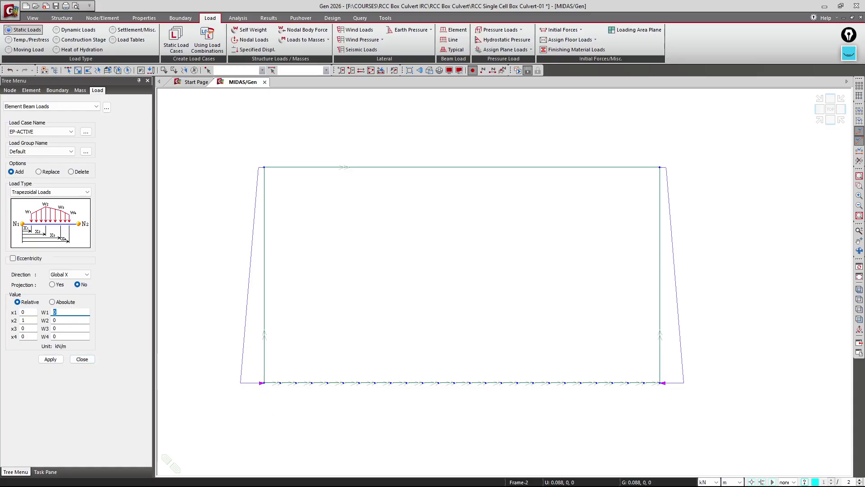
key("alt+Tab")
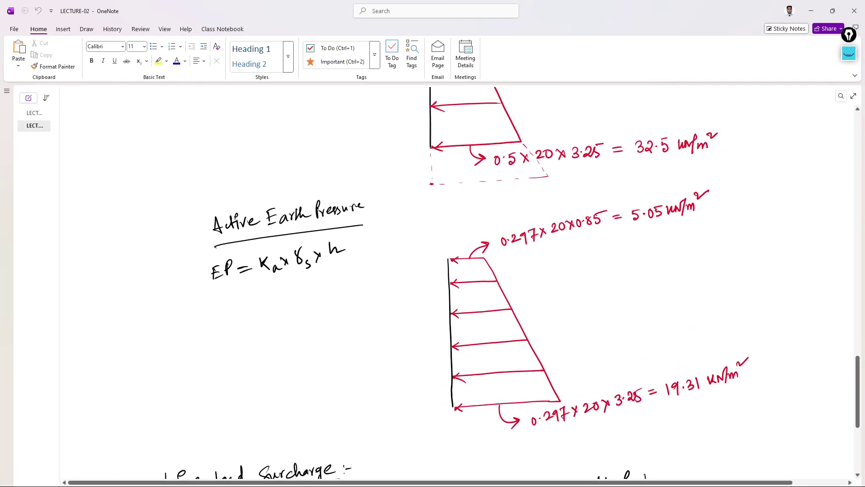
key("alt+Tab")
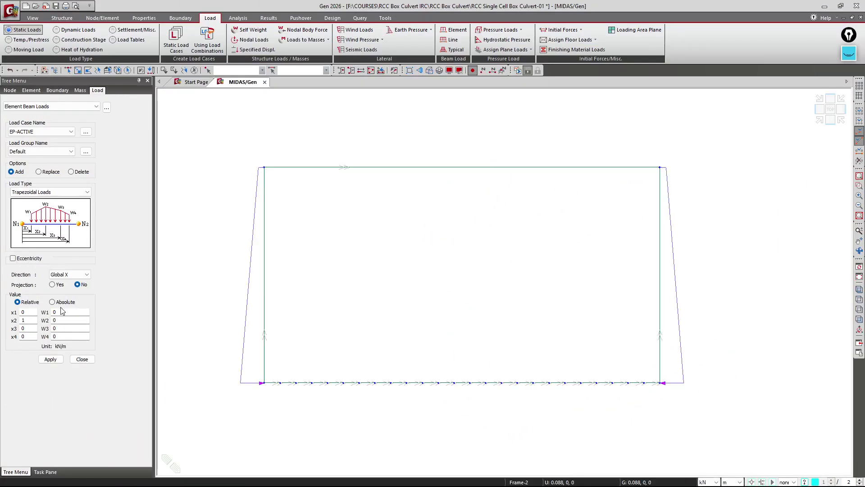
left_click(59, 311)
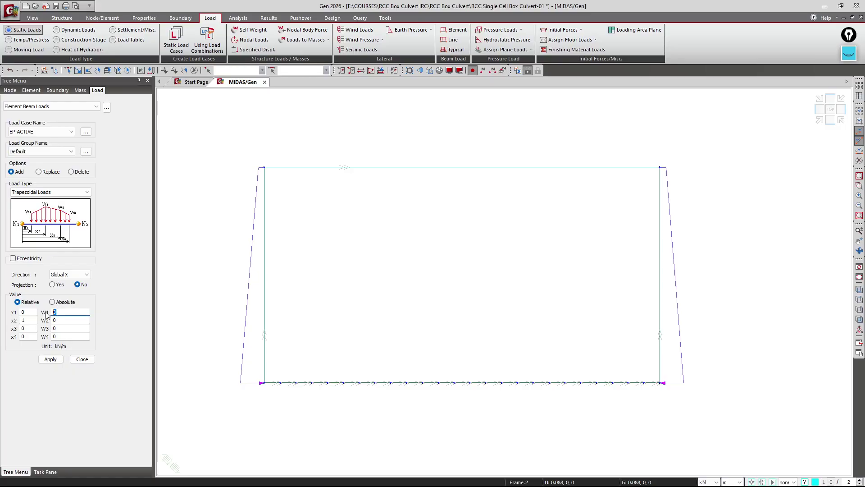
type("19.31")
double_click(68, 319)
type("5.05")
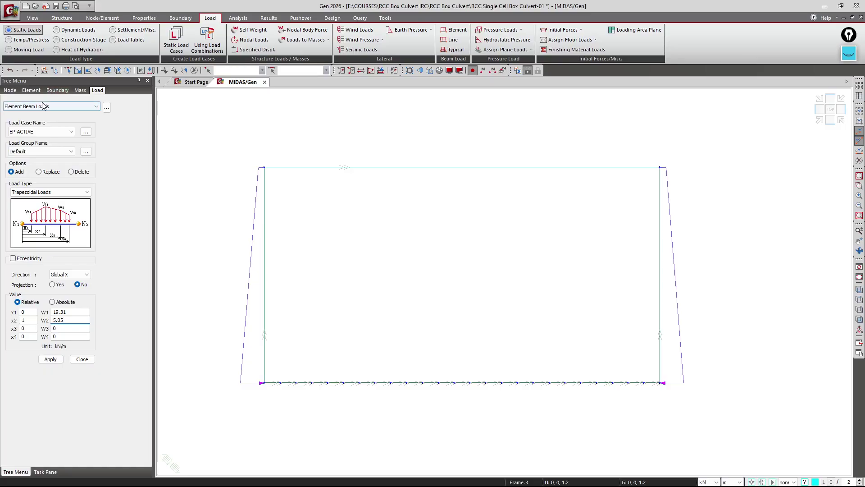
Select the left wall element and apply the active earth pressure load to it.
left_click(68, 70)
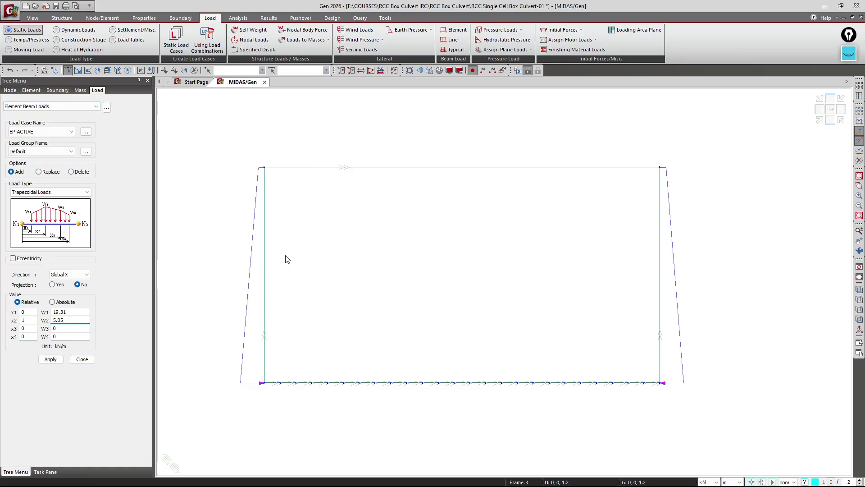
left_click(264, 289)
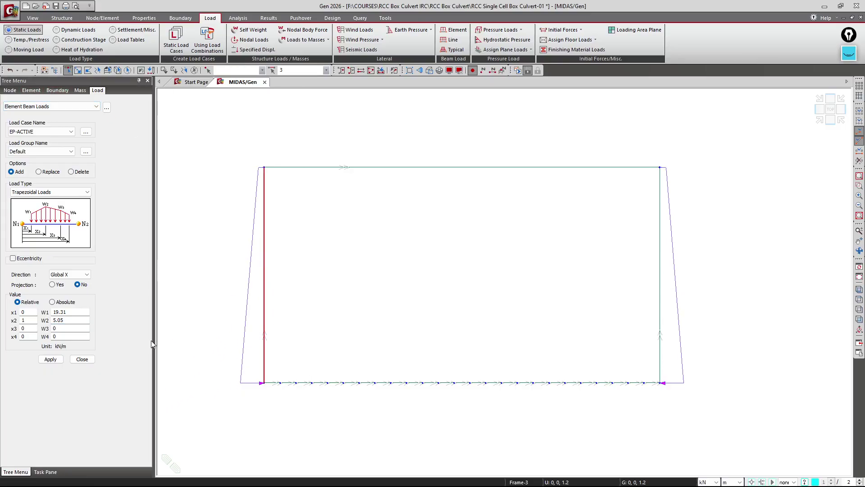
left_click(50, 361)
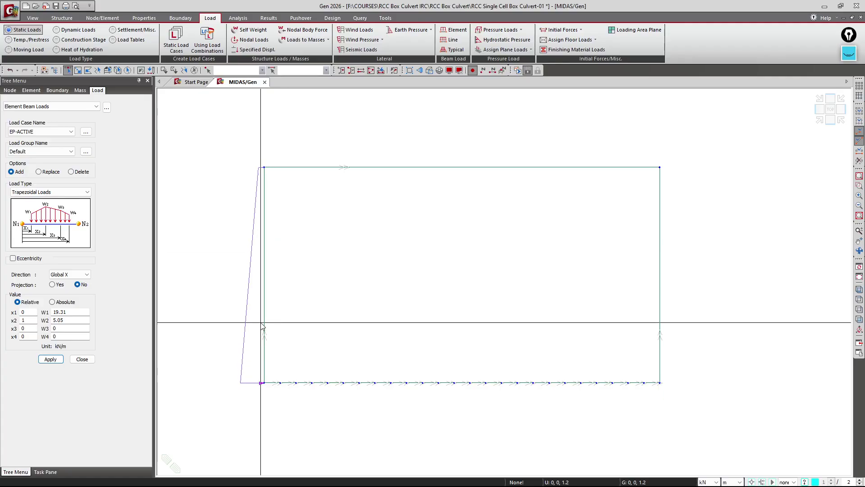
Apply the opposing trapezoidal load to the right wall with W1 -19.31 and W2 -5.05 kN/m, and close the load settings.
left_click(660, 268)
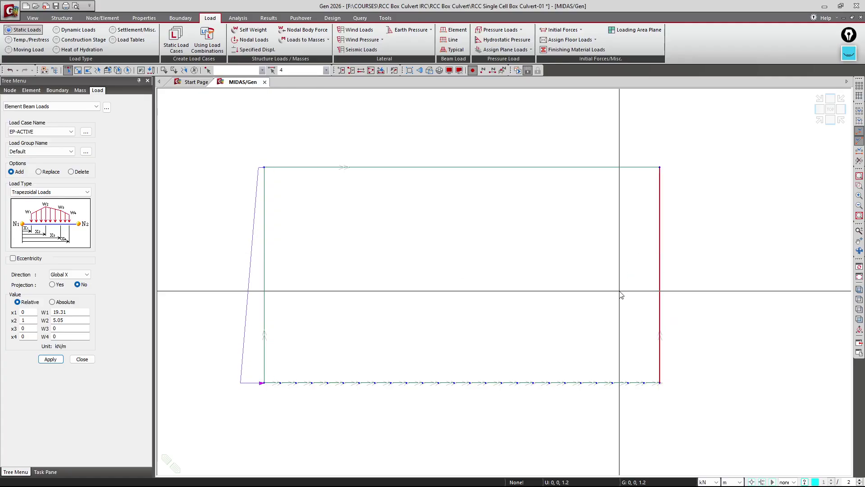
left_click(56, 312)
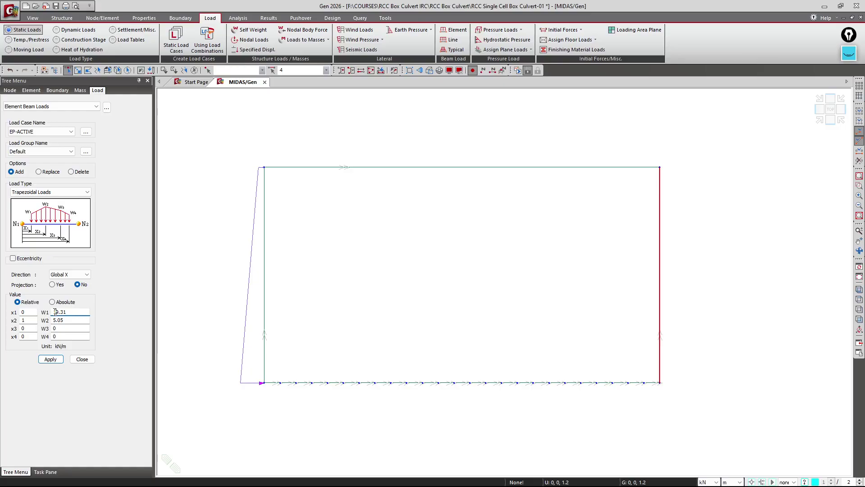
type("-")
left_click(54, 320)
type("-")
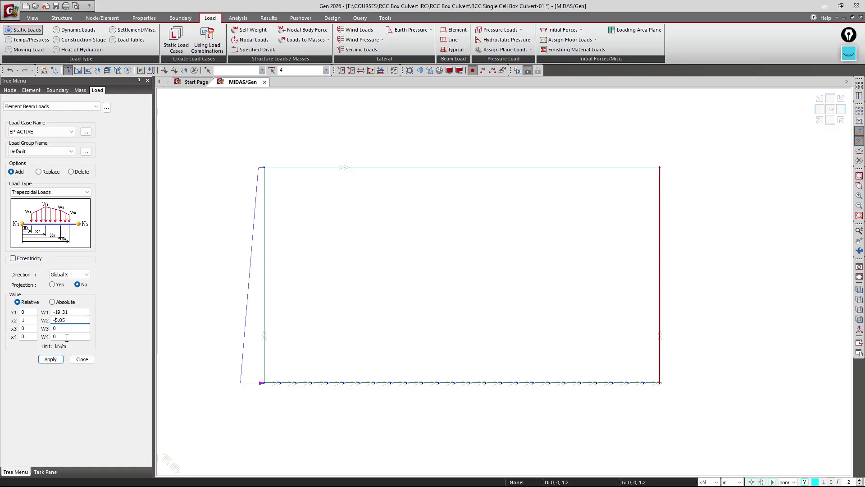
left_click(57, 359)
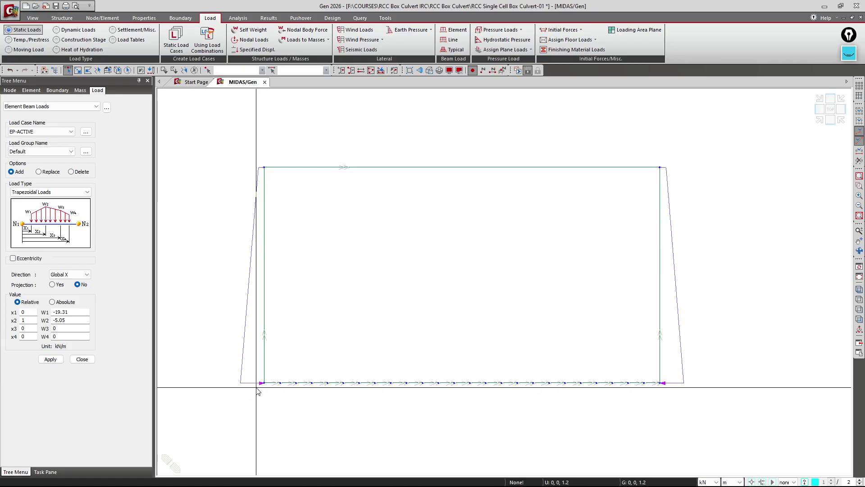
mouse_move(254, 392)
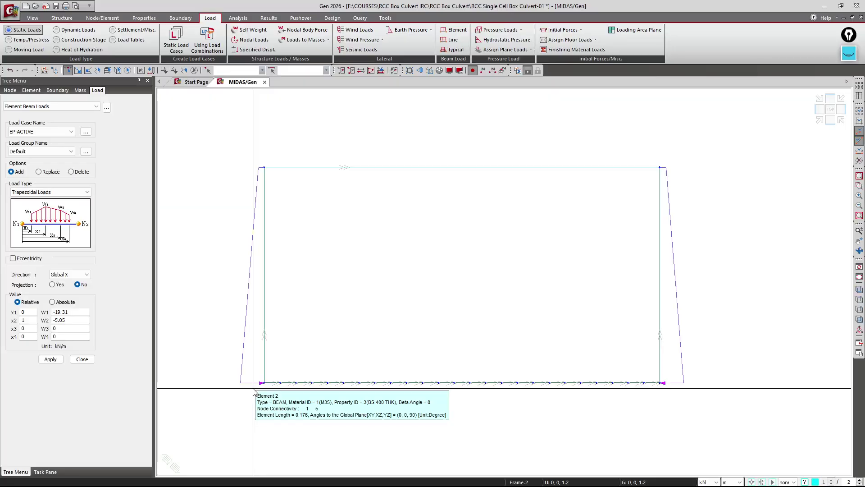
left_click(92, 360)
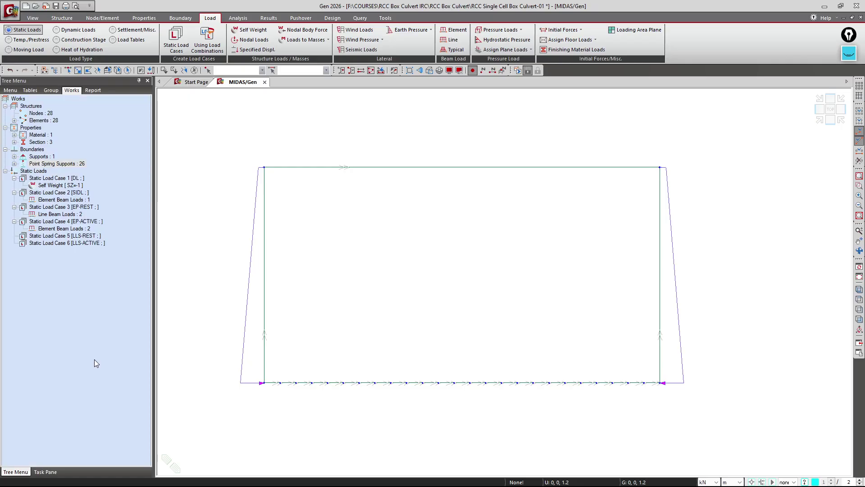
Reopen the element beam loads with load case LLS-REST, look up the live load surcharge values in OneNote, and return to midas Gen.
left_click(457, 31)
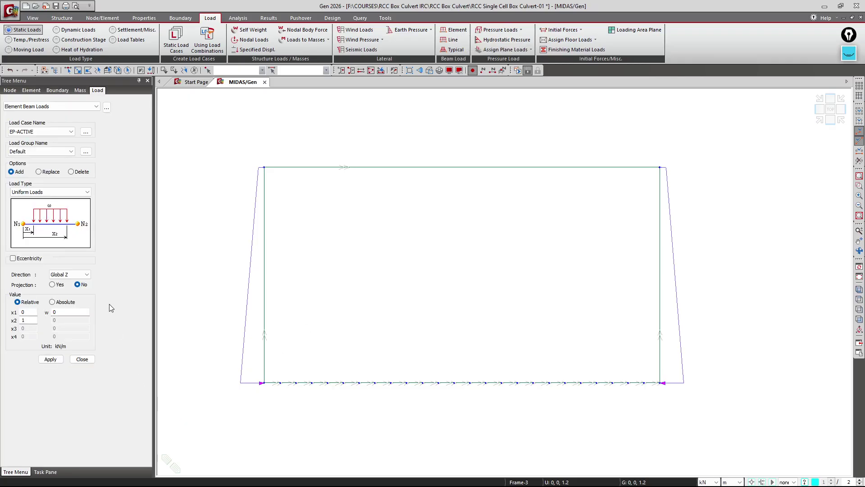
left_click(42, 131)
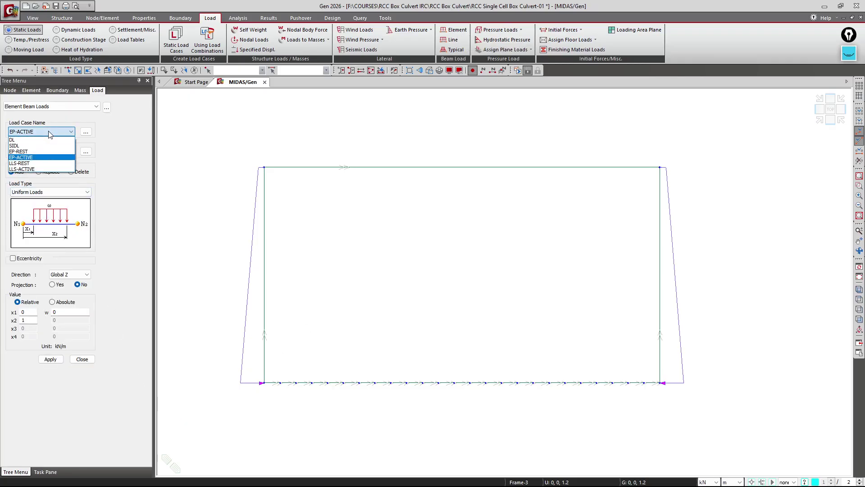
left_click(35, 163)
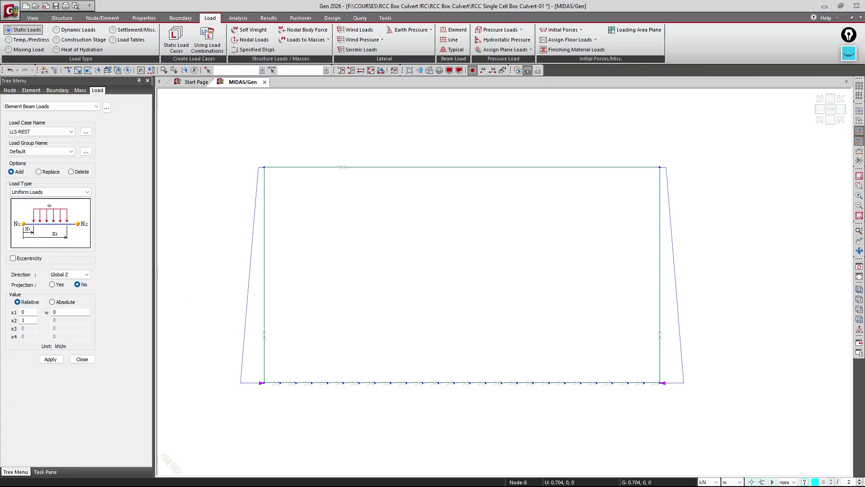
key("alt+Tab")
scroll(469, 325, "down", 10)
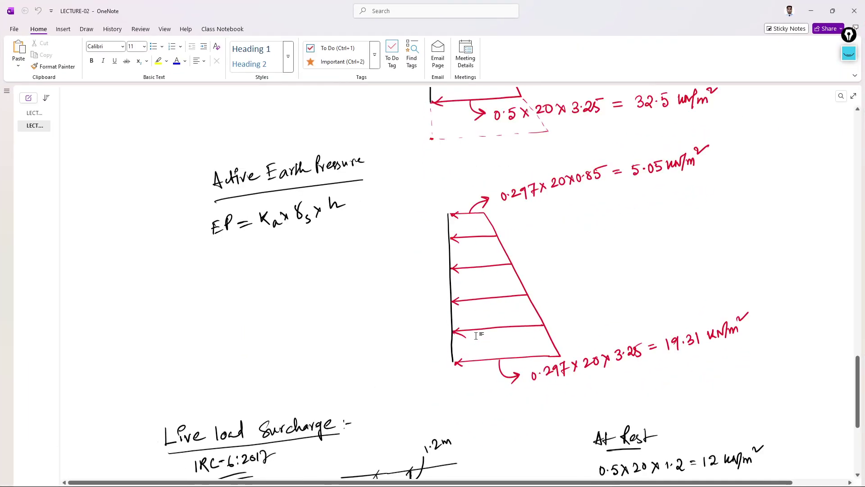
scroll(469, 325, "up", 3)
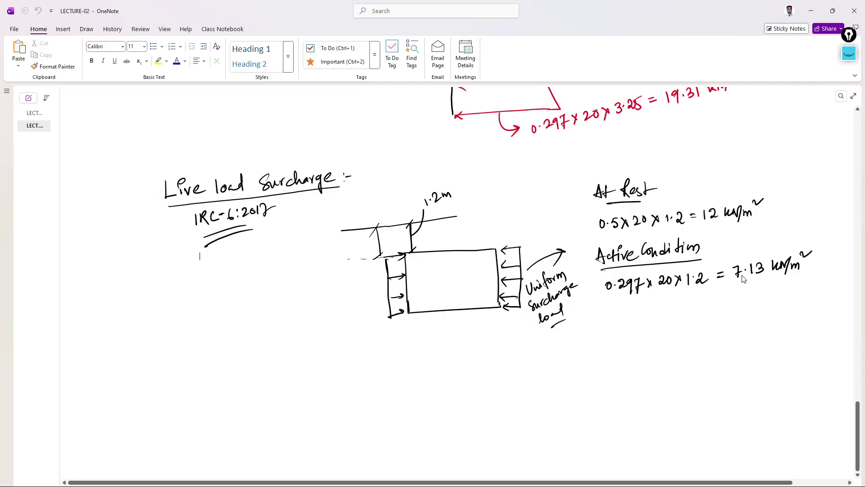
left_click(811, 10)
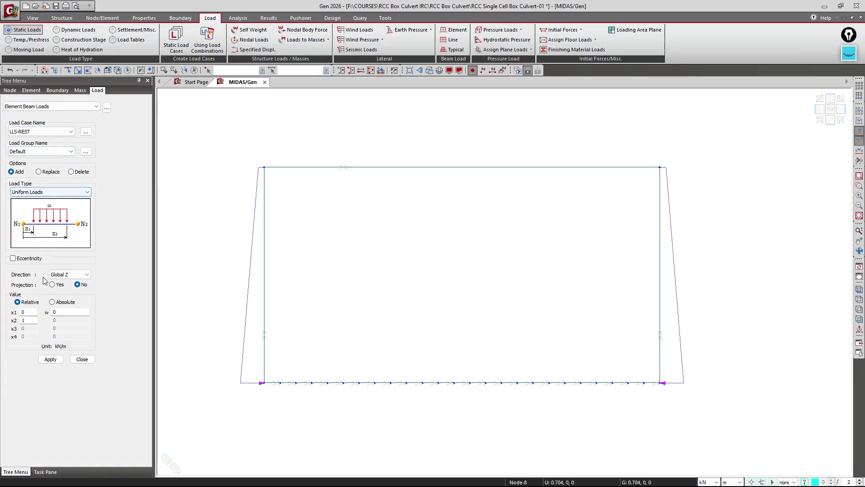
Recheck the surcharge notes in OneNote and apply a uniform 12 kN/m load in Global X to the left wall only.
left_click(67, 274)
left_click(64, 301)
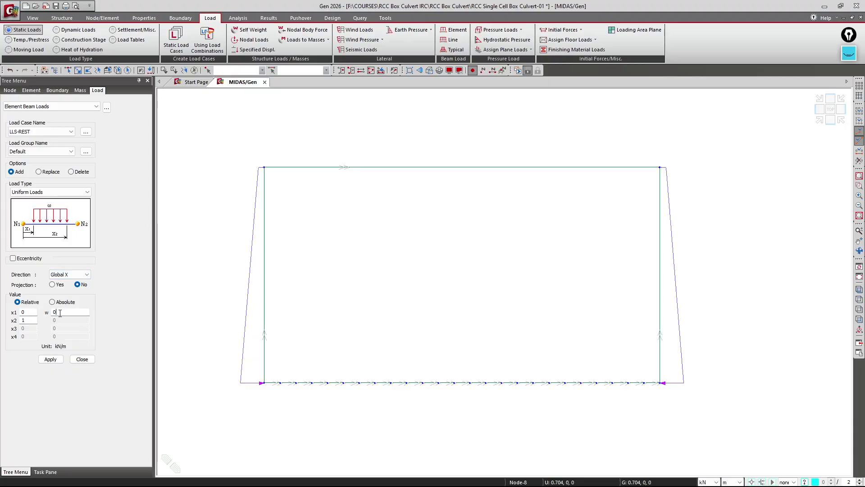
type("12")
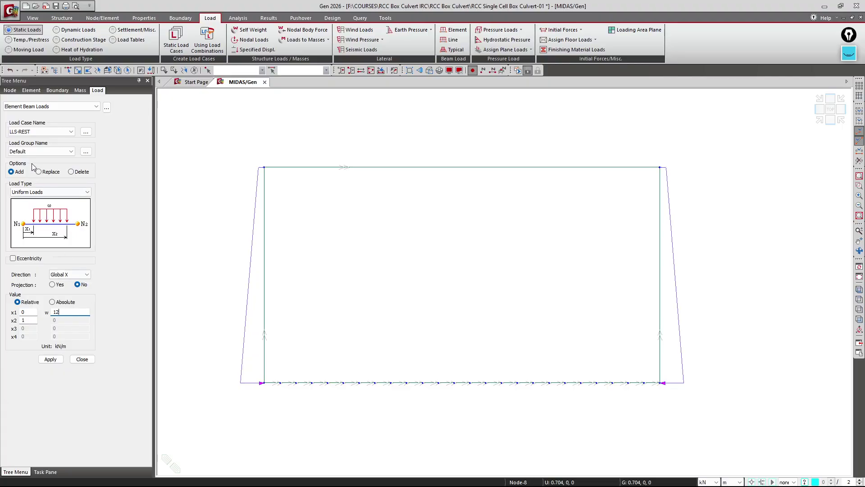
left_click(67, 71)
left_click(264, 309)
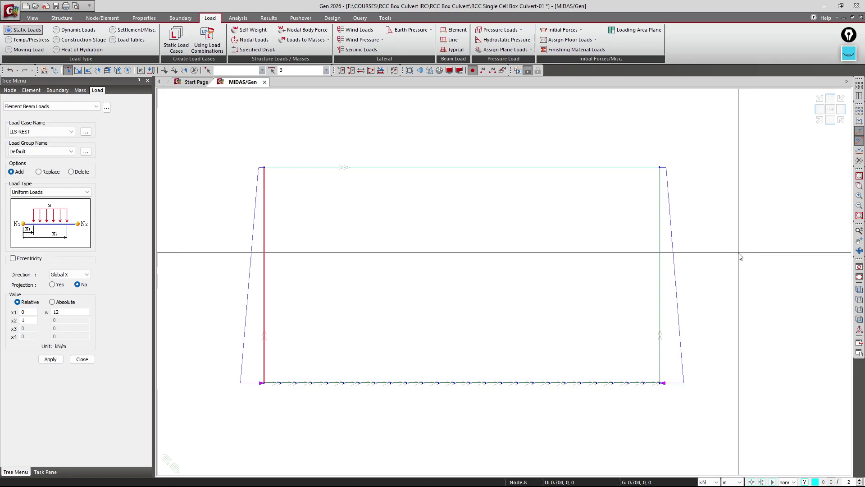
left_click(659, 270)
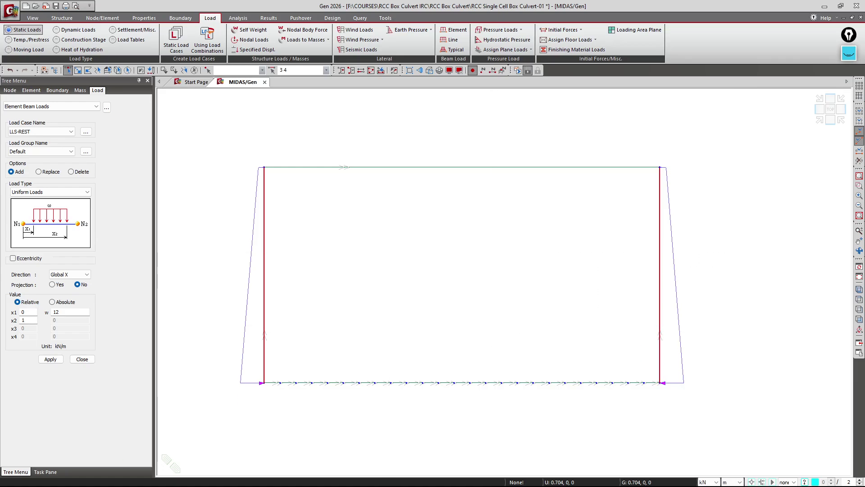
key("alt+Tab")
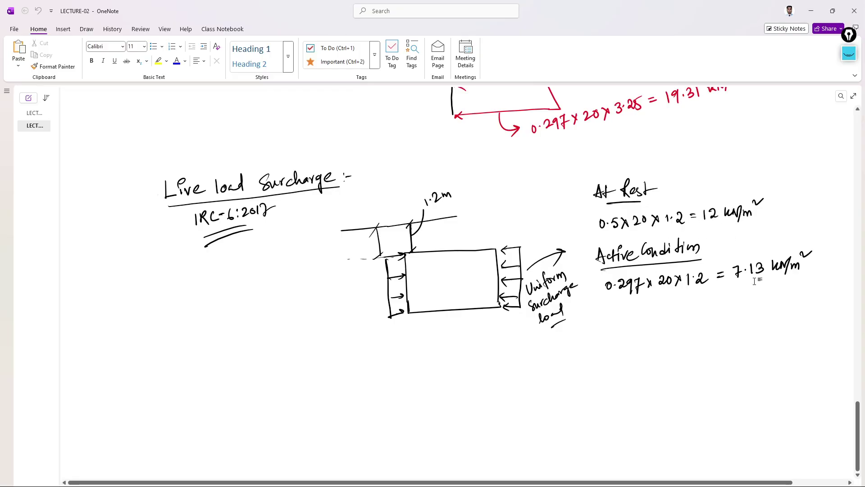
left_click(811, 11)
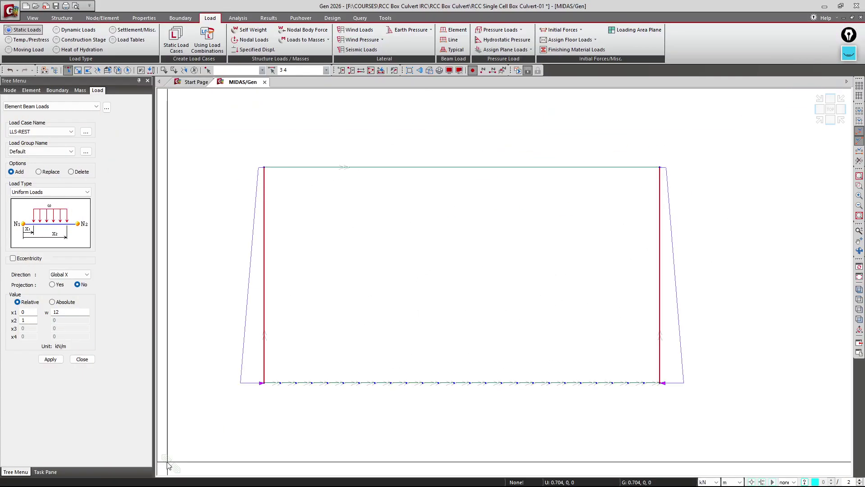
left_click(659, 306)
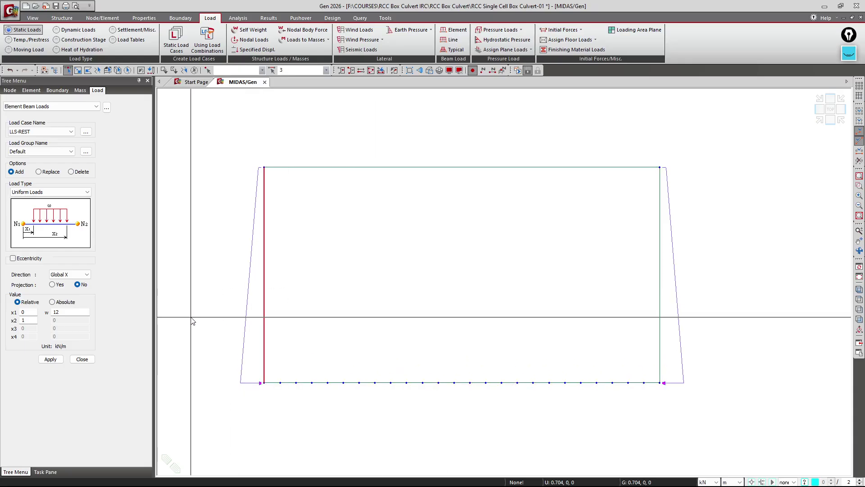
left_click(53, 360)
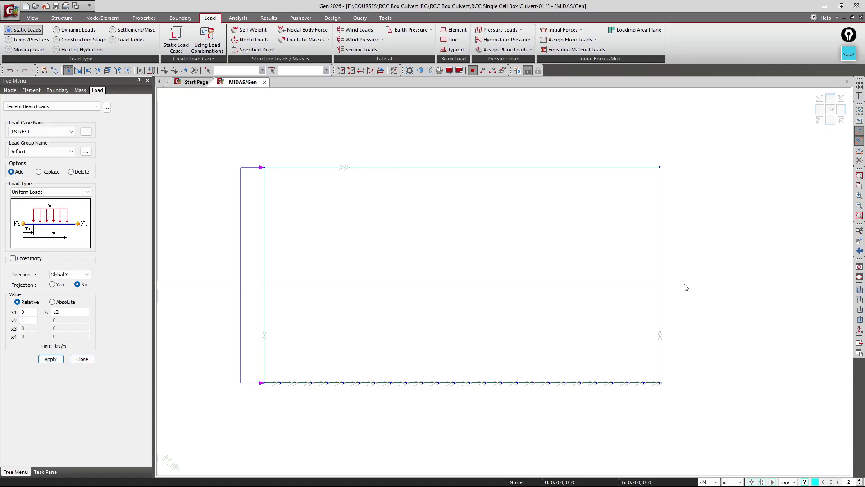
Apply the opposing uniform load of -12 kN/m to the right wall for the LLS-REST case.
left_click(660, 288)
left_click(54, 312)
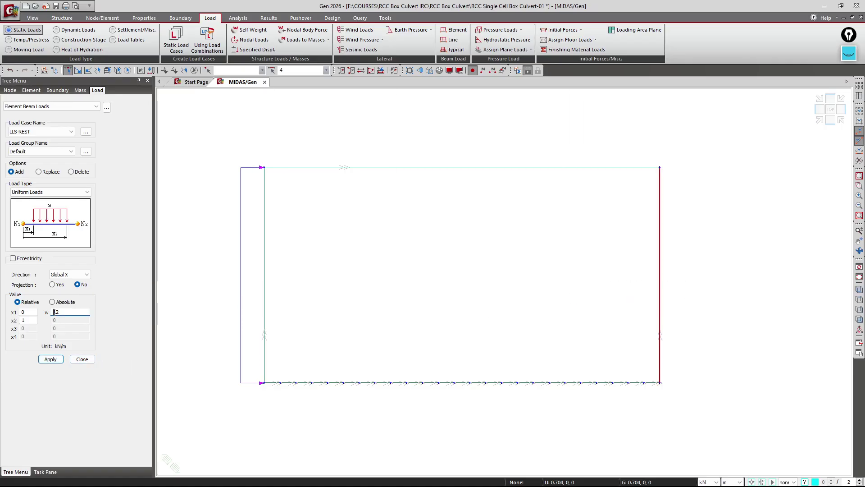
type("-")
left_click(50, 359)
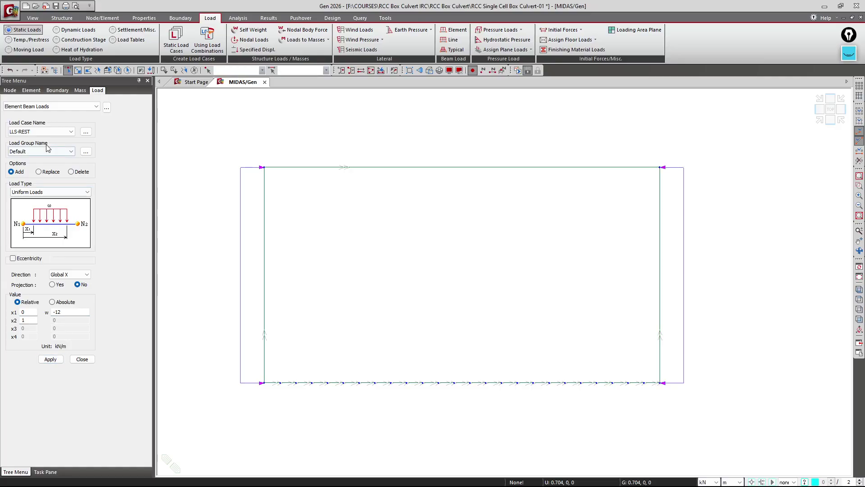
Switch the load case to LLS-ACTIVE and apply a uniform load of 7.13 kN/m to the left wall.
left_click(40, 132)
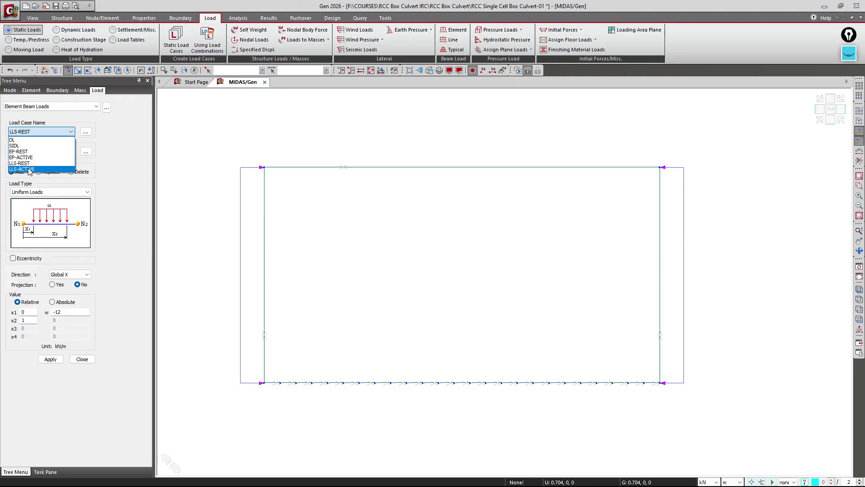
left_click(29, 168)
left_click_drag(80, 314, 47, 315)
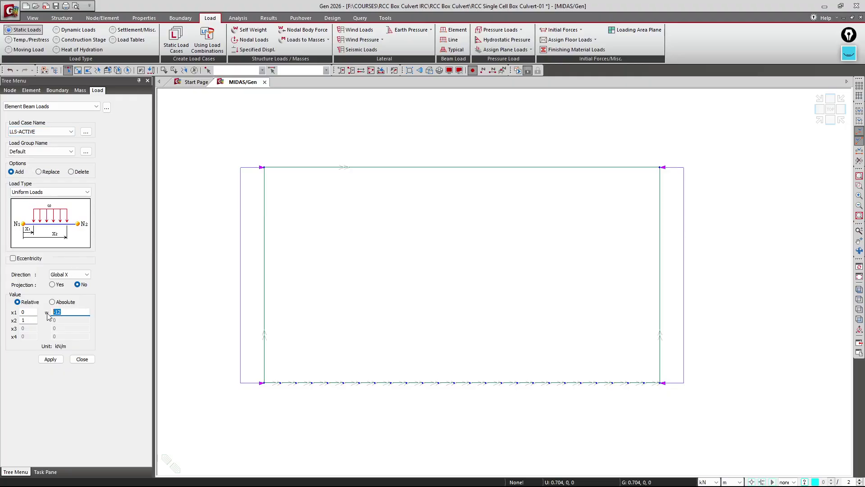
type("7.13")
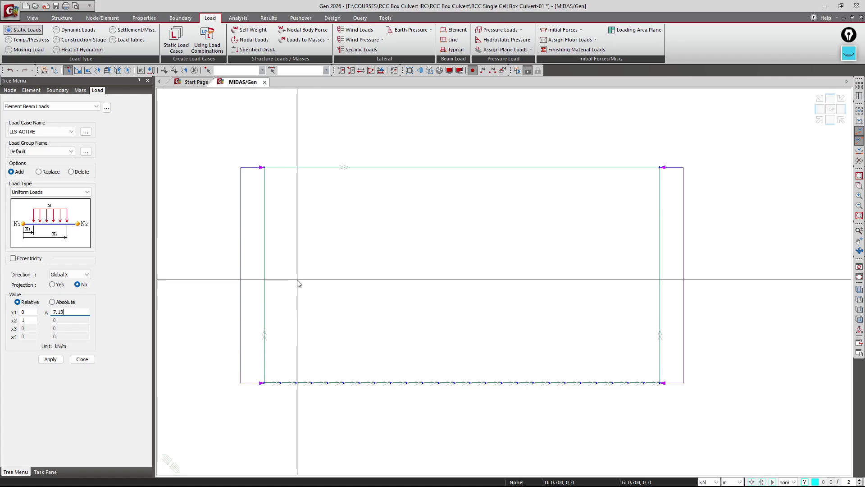
left_click(264, 311)
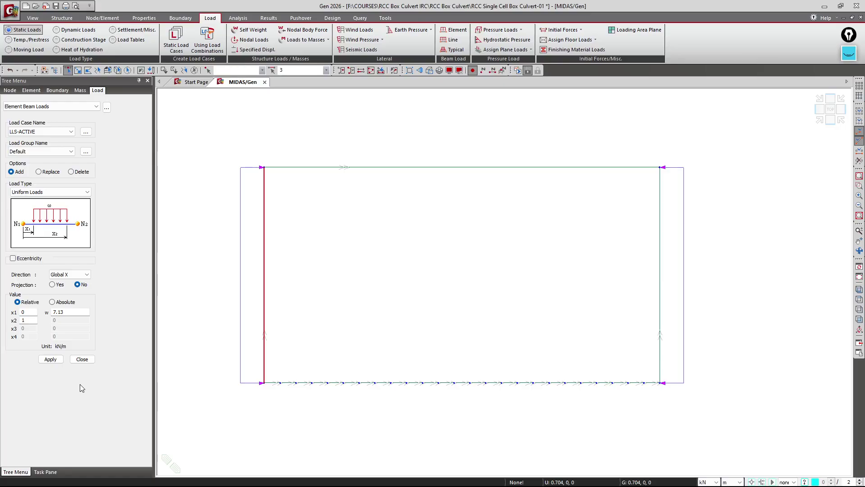
left_click(54, 360)
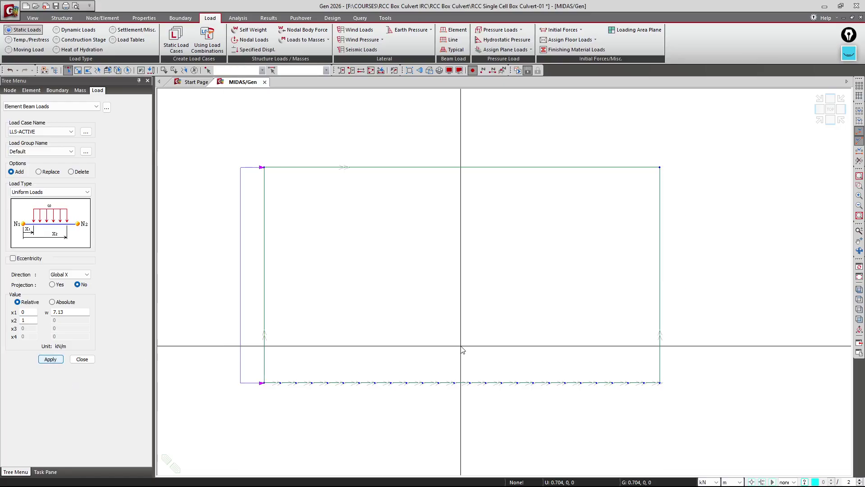
Apply the opposing uniform load of -7.13 kN/m to the right wall, close the load settings and save the model.
left_click(659, 283)
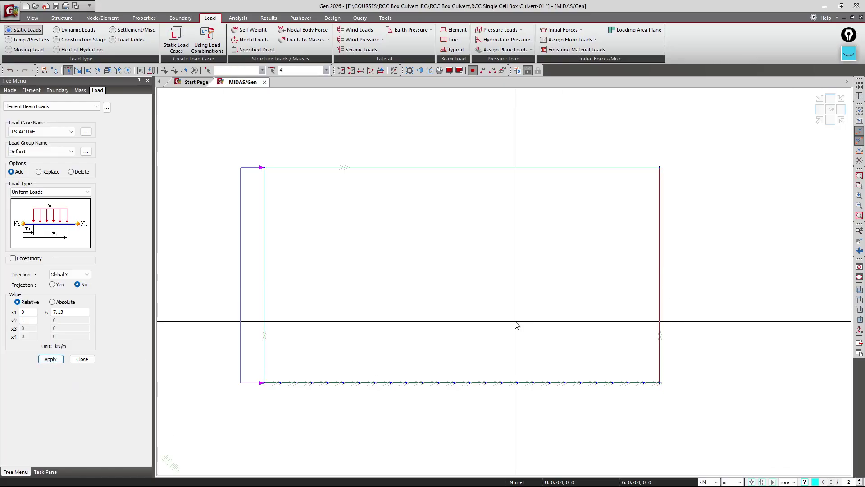
left_click(53, 311)
type("-")
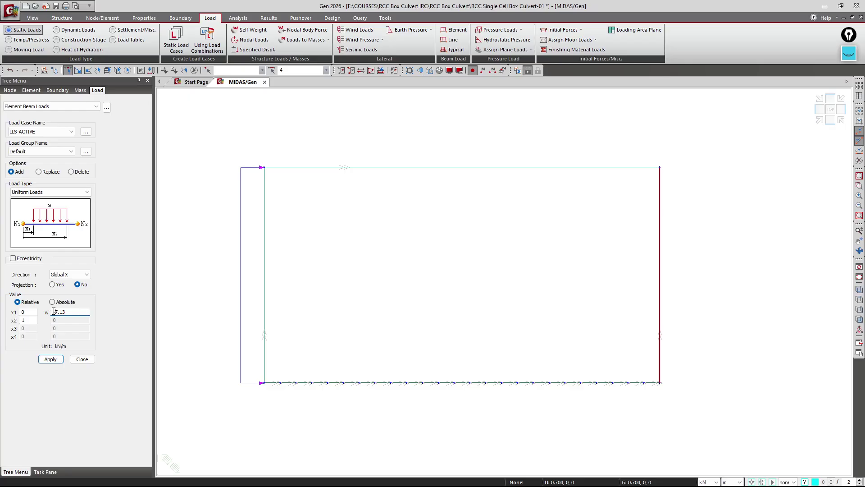
left_click(52, 359)
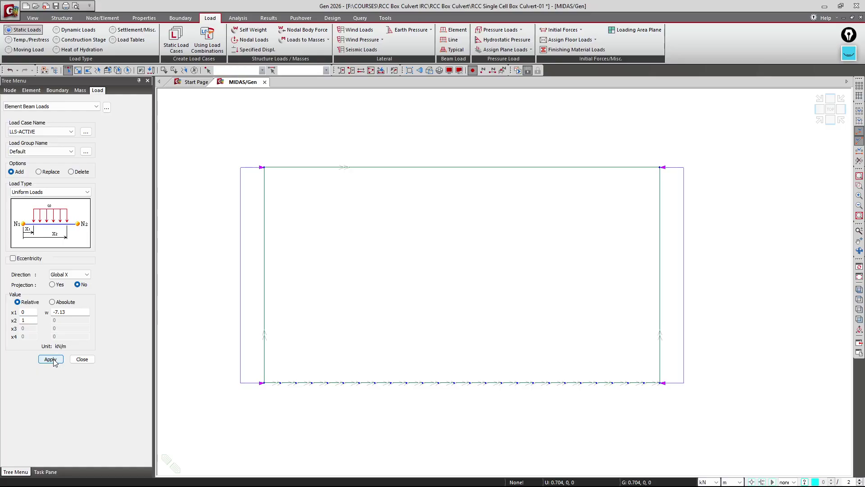
left_click(82, 359)
key("ctrl+s")
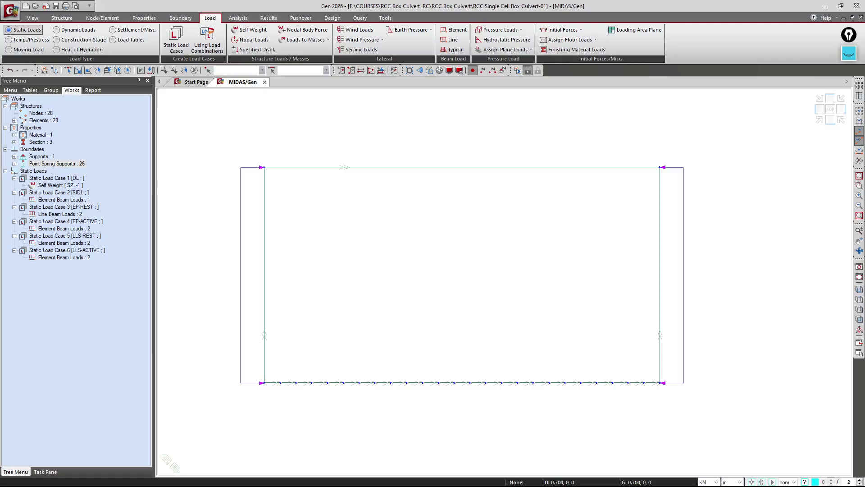
Display the element beam load of the SIDL case on the model to check it.
left_click(61, 201)
right_click(61, 203)
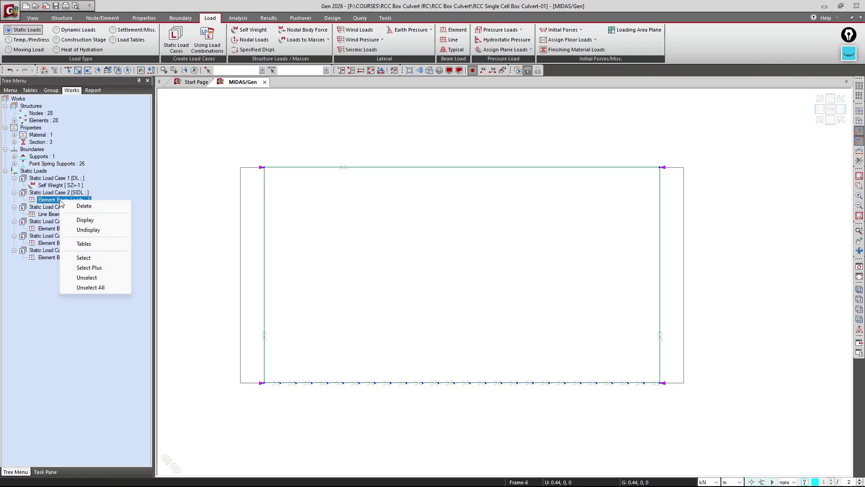
left_click(85, 220)
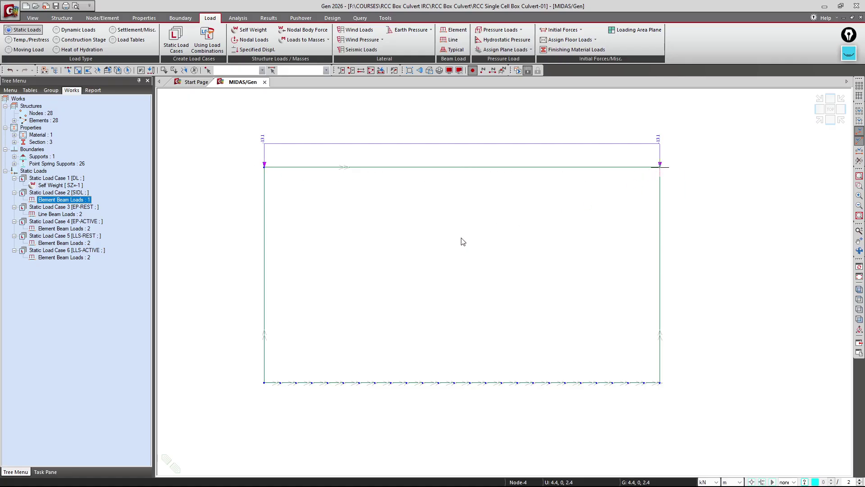
Display the EP-REST line beam loads and the EP-ACTIVE element beam loads to check the earth pressures on both walls.
left_click(63, 215)
right_click(63, 216)
left_click(80, 235)
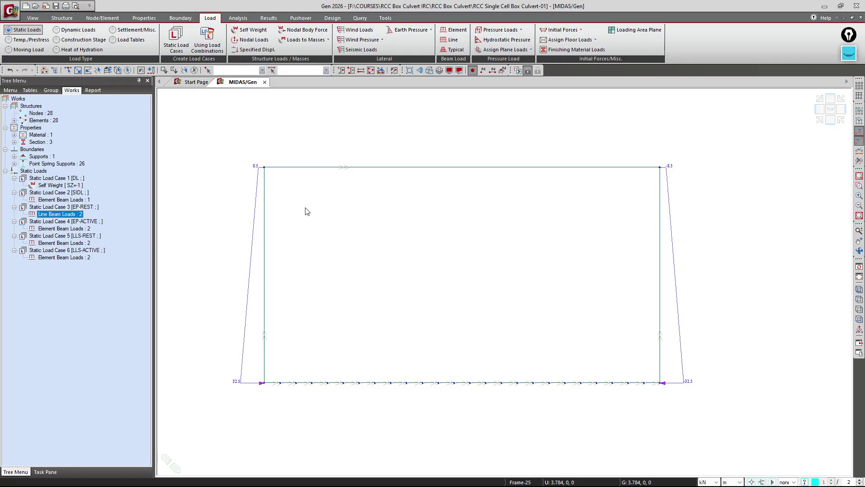
left_click(320, 214)
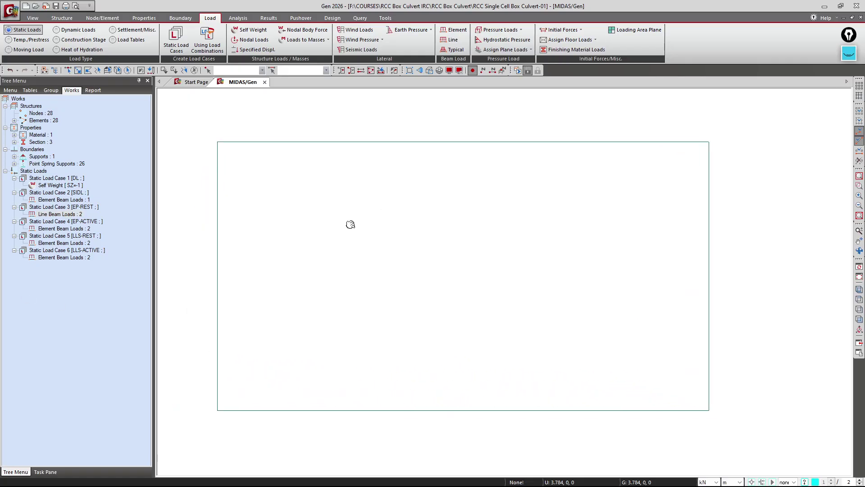
middle_click_drag(379, 233, 377, 225)
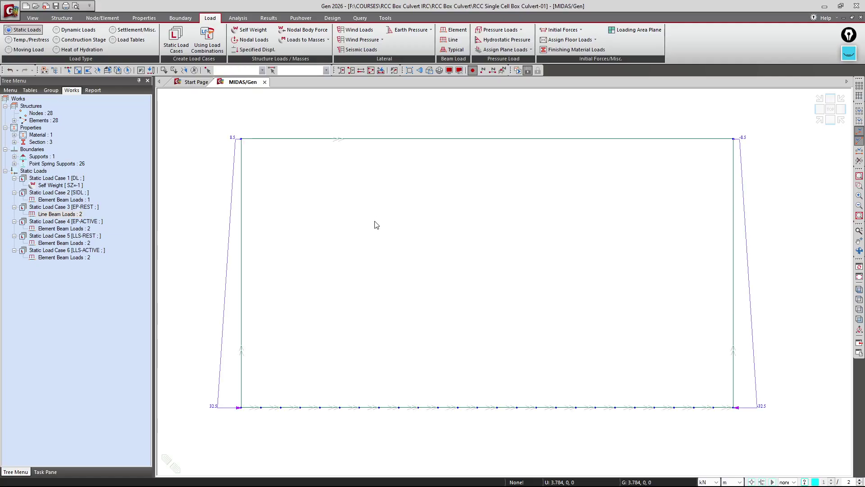
left_click(67, 229)
right_click(67, 230)
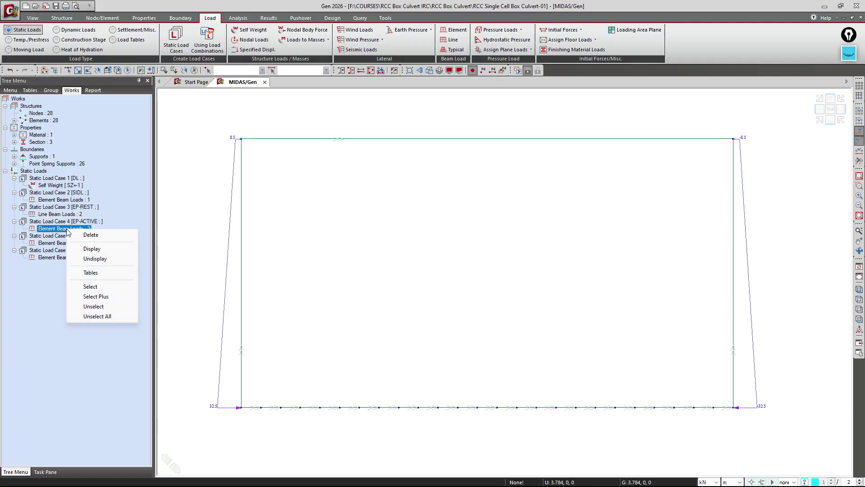
left_click(83, 249)
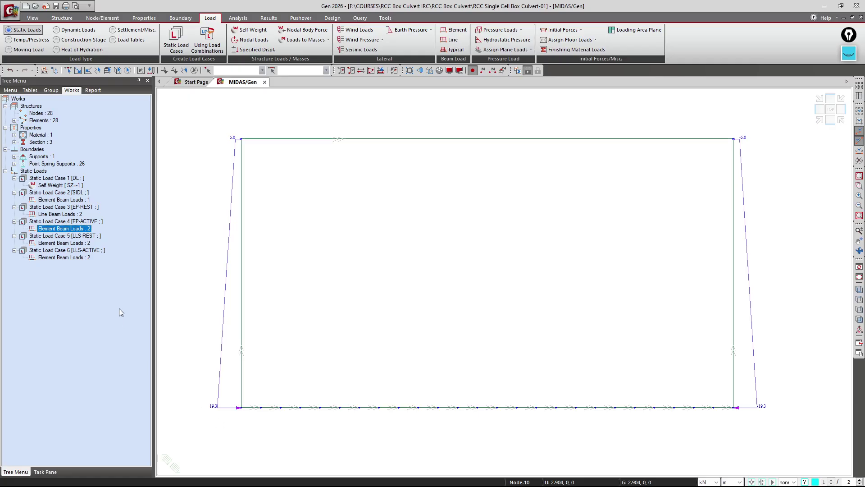
Display the element beam loads of LLS-REST and LLS-ACTIVE to check the live load surcharge on the walls.
left_click(67, 243)
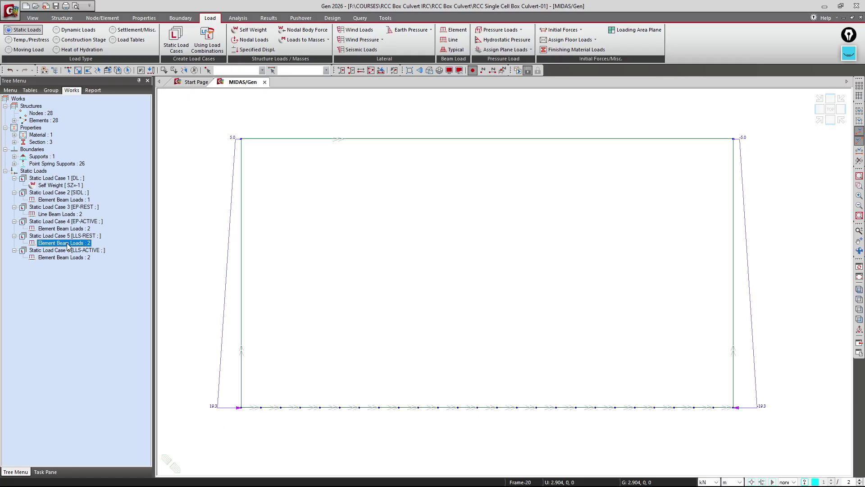
right_click(66, 244)
left_click(85, 263)
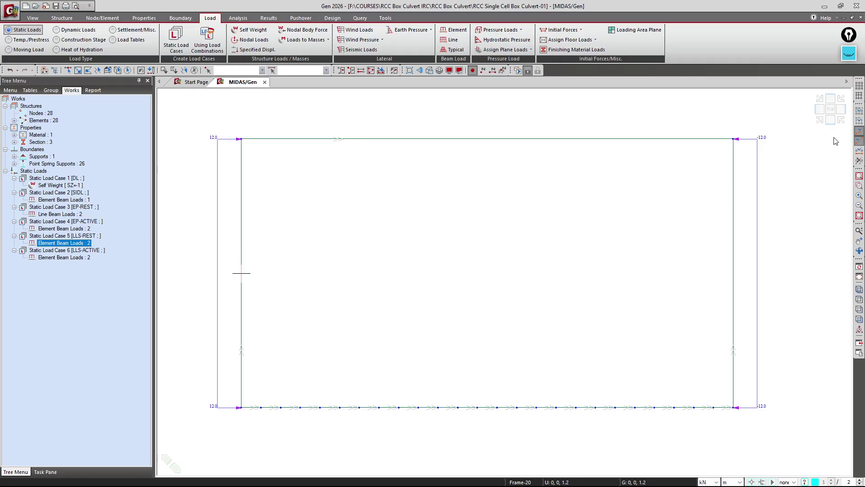
left_click(62, 258)
right_click(61, 257)
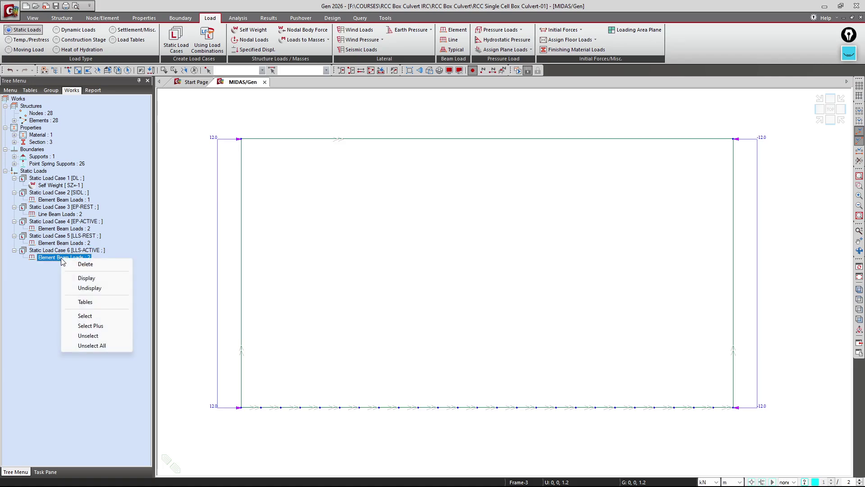
left_click(73, 279)
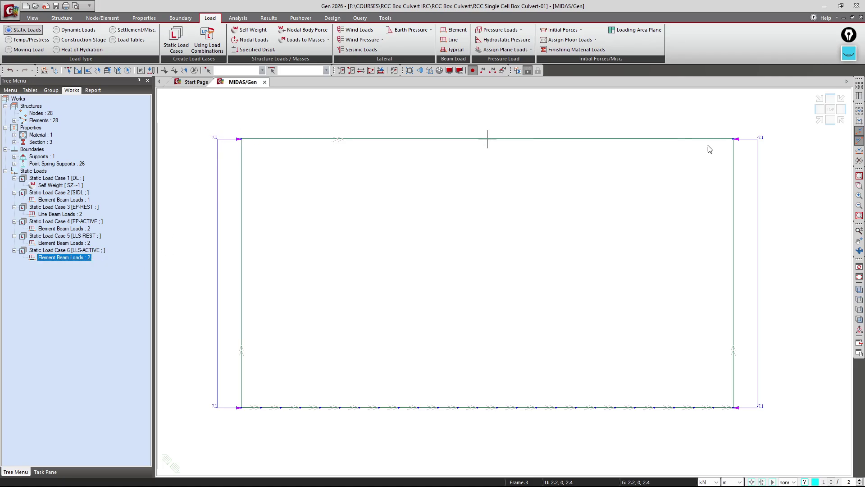